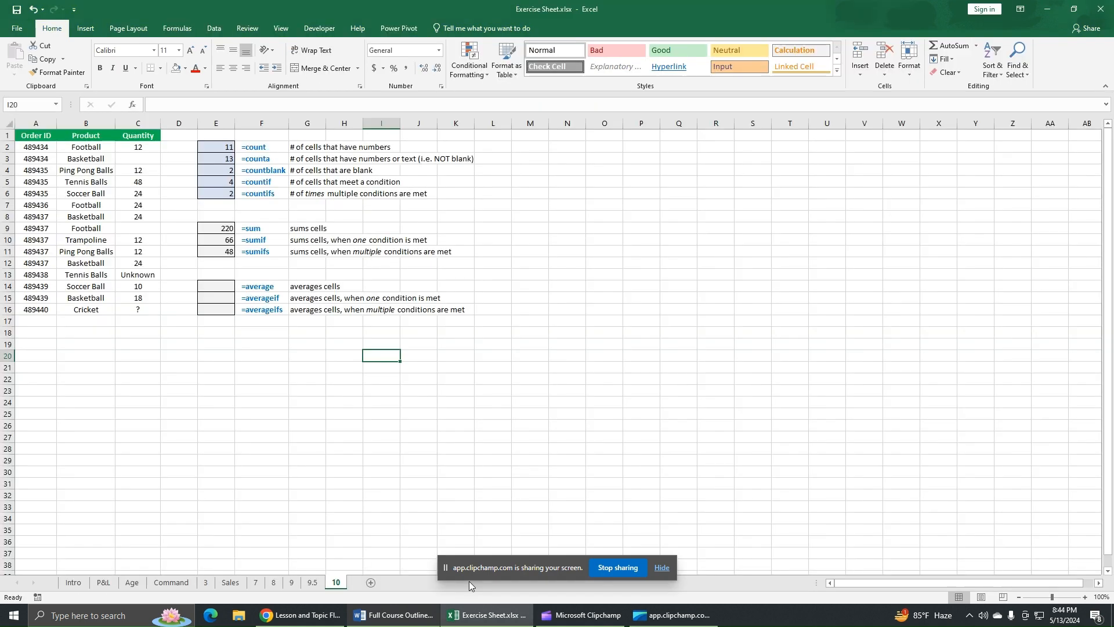
Step: Calculate the average of the quantities C2:C16 in cell E14 with the AVERAGE function
{"action": "left_click", "coordinate": [265, 286]}
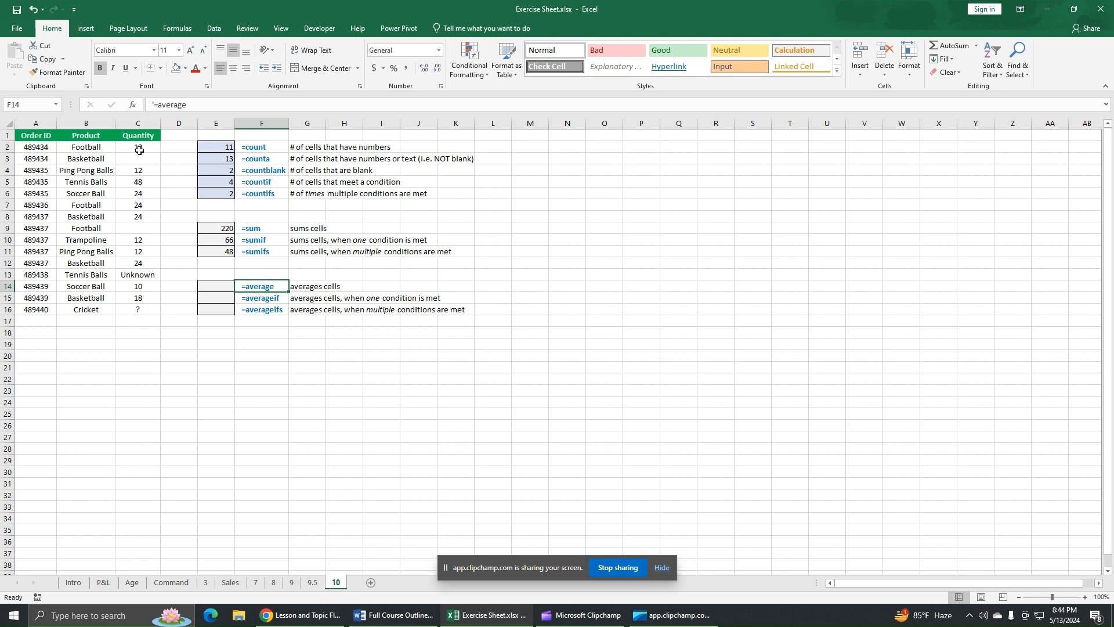
{"action": "left_click_drag", "start_coordinate": [138, 147], "coordinate": [148, 307]}
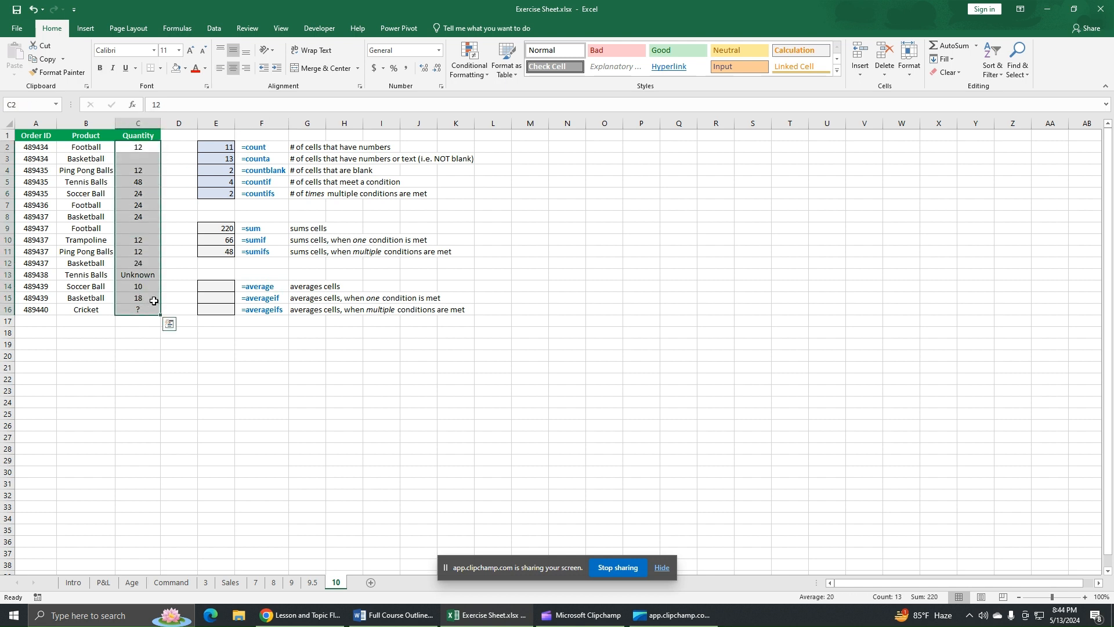
{"action": "left_click", "coordinate": [218, 287]}
{"action": "type", "text": "="}
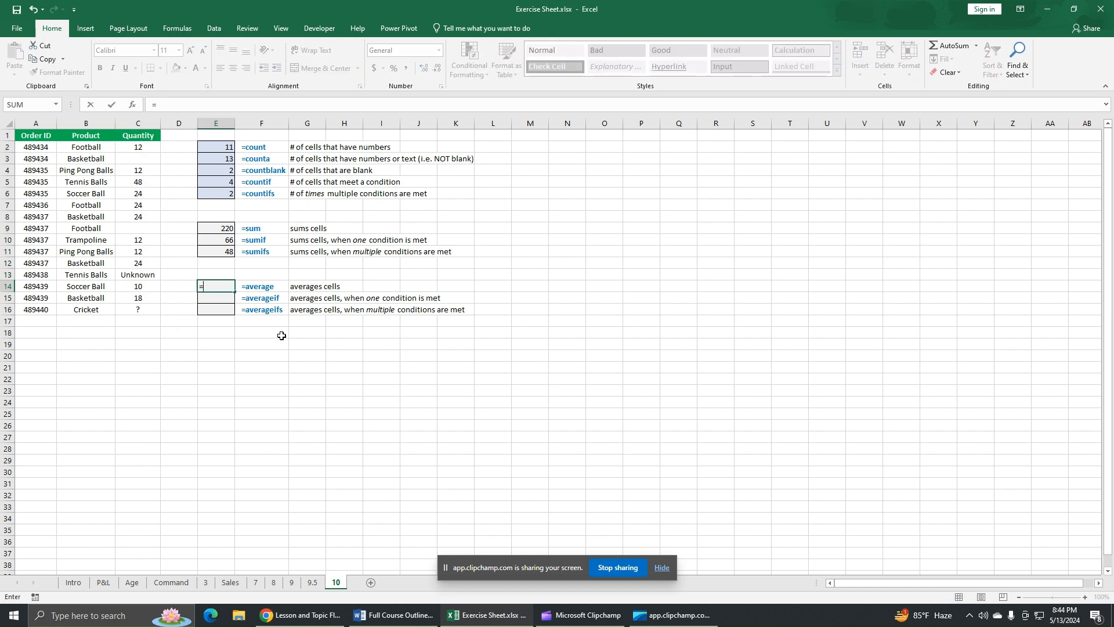
{"action": "type", "text": "ave"}
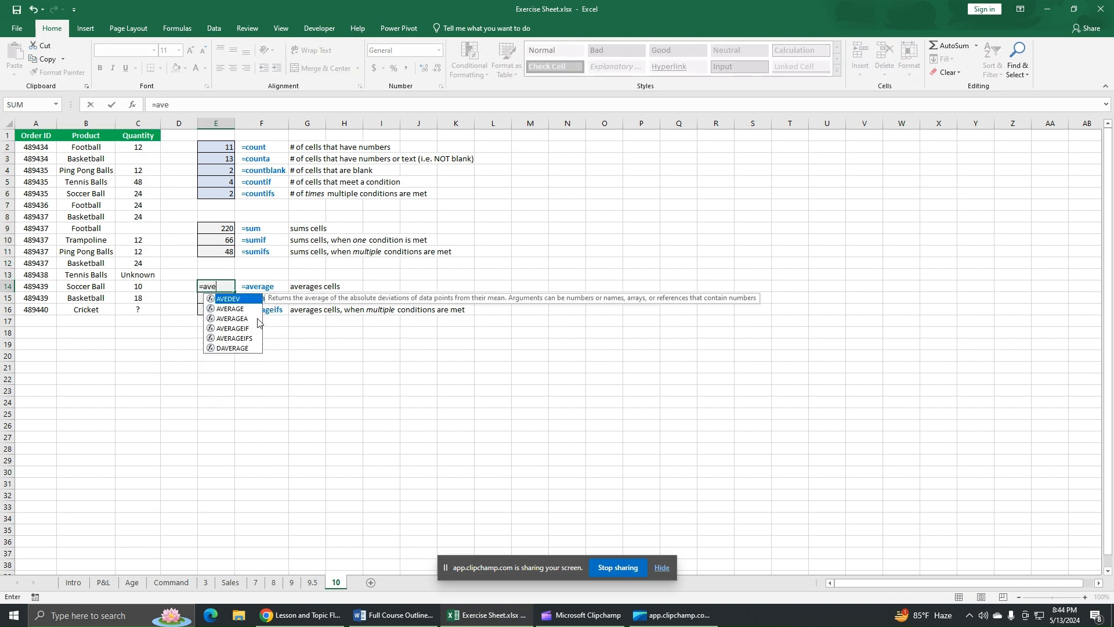
{"action": "double_click", "coordinate": [238, 309]}
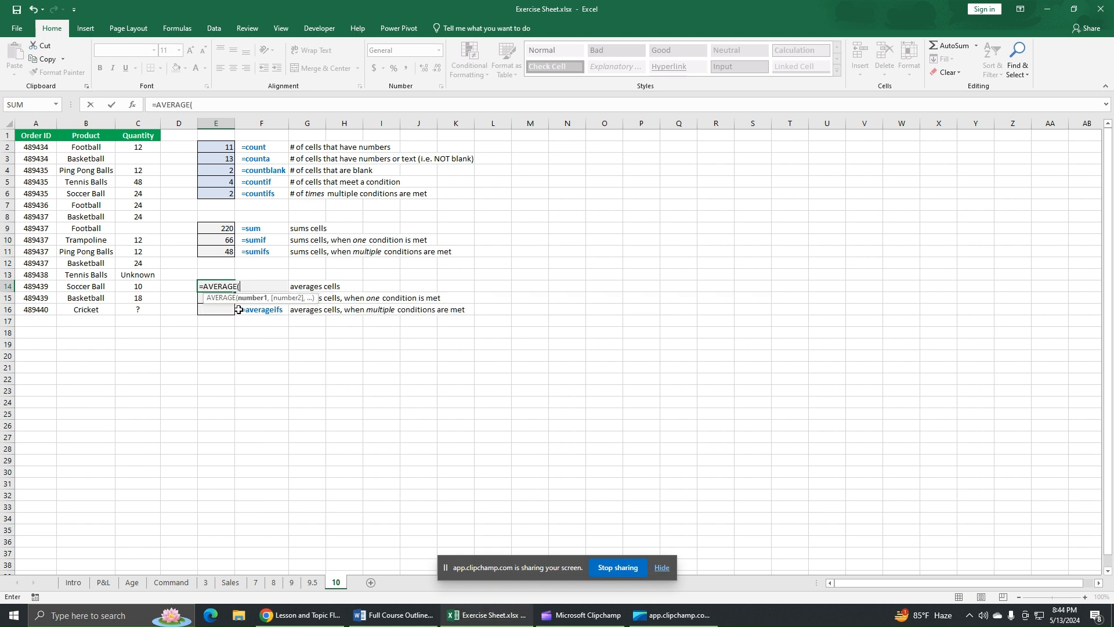
{"action": "left_click_drag", "start_coordinate": [141, 147], "coordinate": [145, 305]}
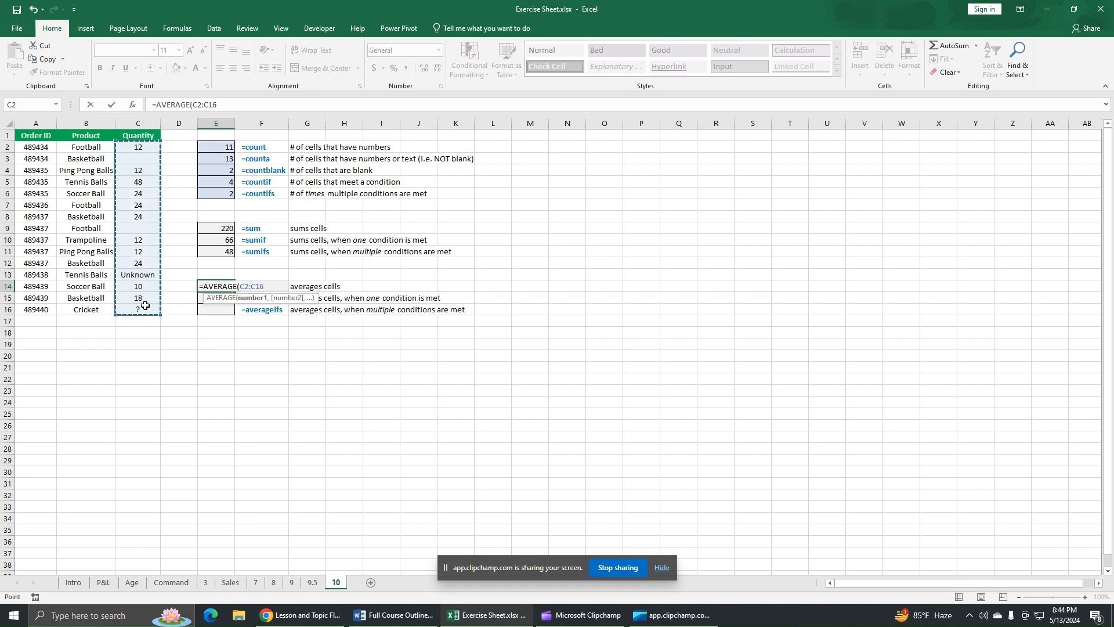
{"action": "key", "text": "ctrl+Return"}
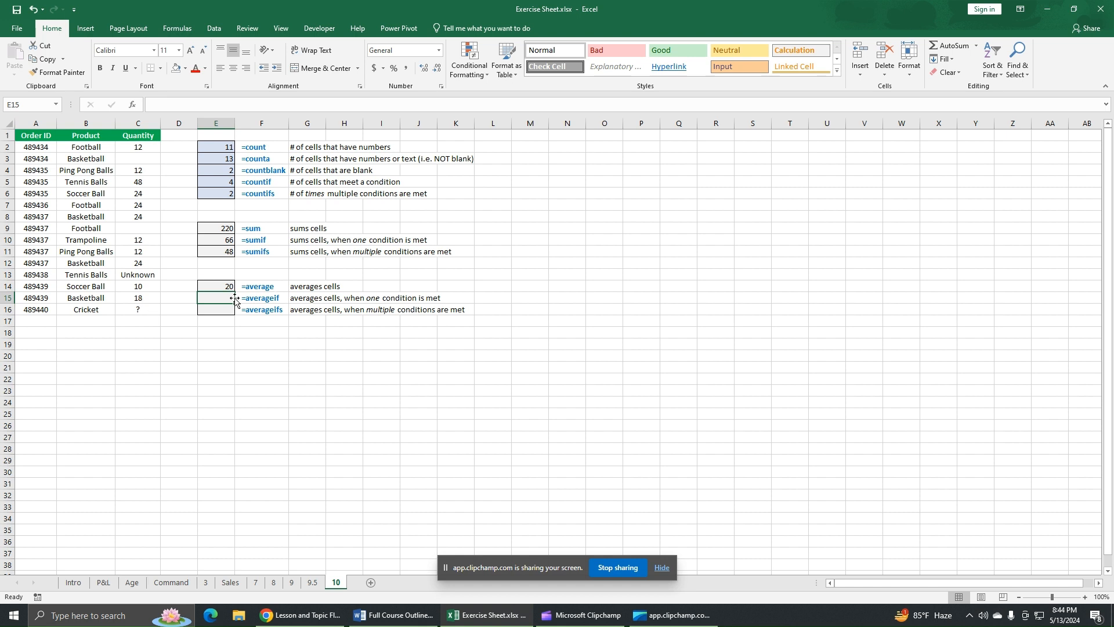
Step: Select only the numeric Quantity cells in column C, skipping blanks and text, to check their sum and count
{"action": "left_click", "coordinate": [143, 148]}
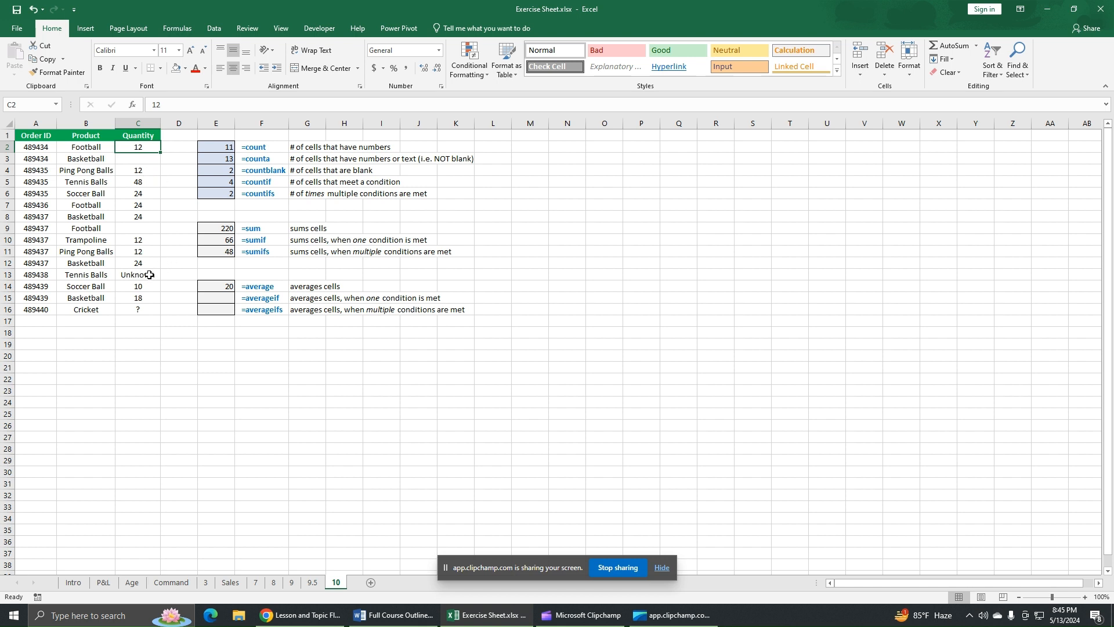
{"action": "left_click", "coordinate": [146, 170], "text": "ctrl"}
{"action": "left_click", "coordinate": [148, 181], "text": "ctrl"}
{"action": "left_click", "coordinate": [148, 194], "text": "ctrl"}
{"action": "left_click", "coordinate": [148, 204], "text": "ctrl"}
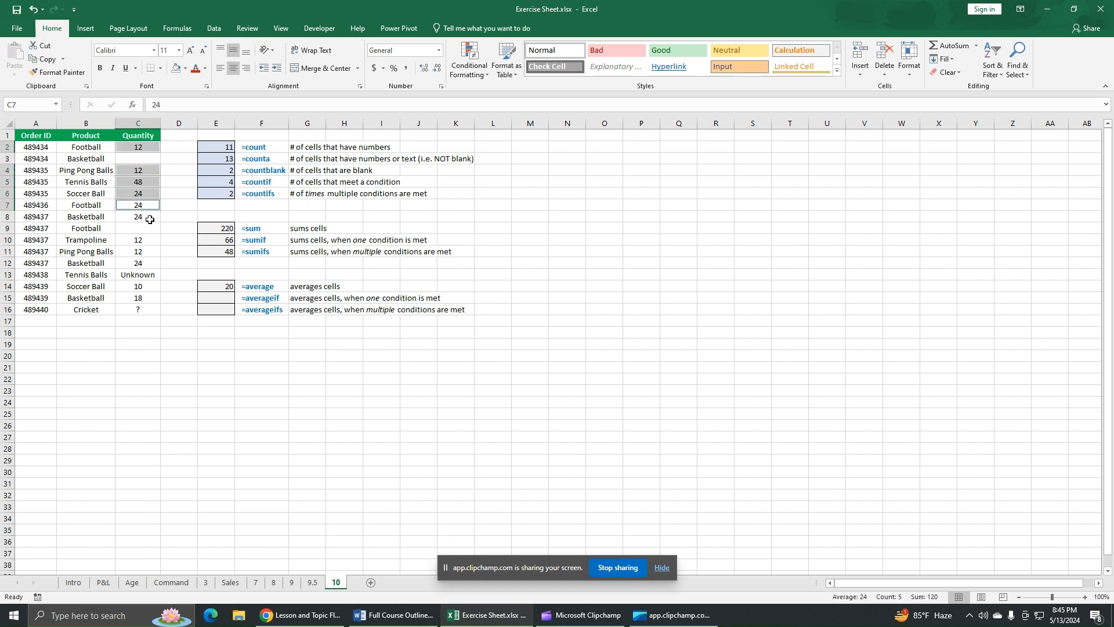
{"action": "left_click", "coordinate": [150, 217], "text": "ctrl"}
{"action": "left_click", "coordinate": [141, 240], "text": "ctrl"}
{"action": "left_click", "coordinate": [148, 251], "text": "ctrl"}
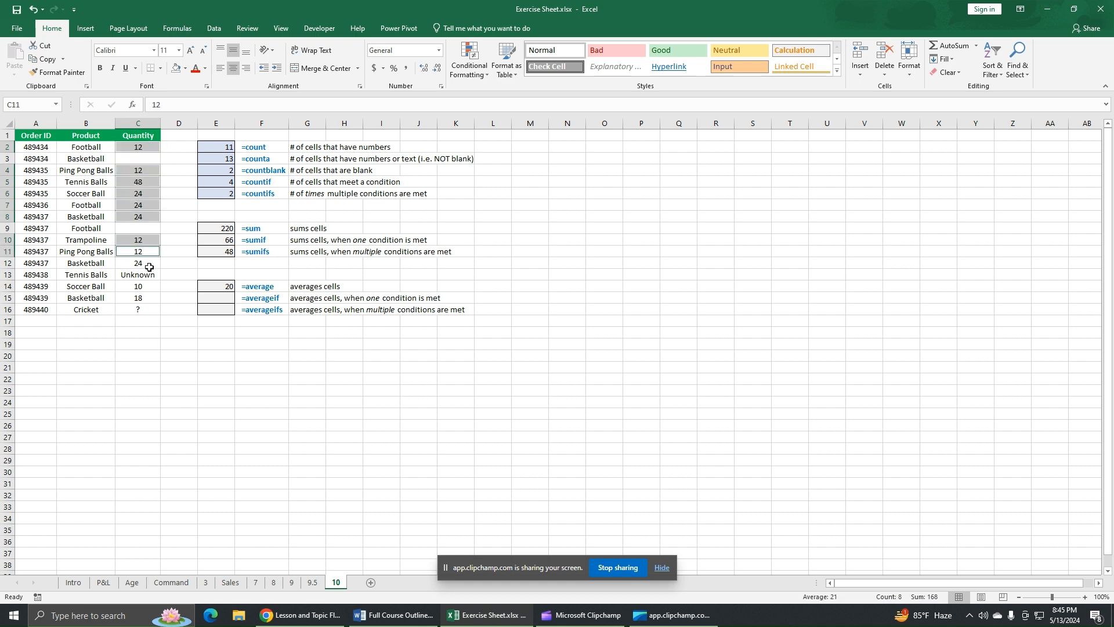
{"action": "left_click", "coordinate": [150, 266], "text": "ctrl"}
{"action": "left_click", "coordinate": [150, 288], "text": "ctrl"}
{"action": "left_click", "coordinate": [145, 299], "text": "ctrl"}
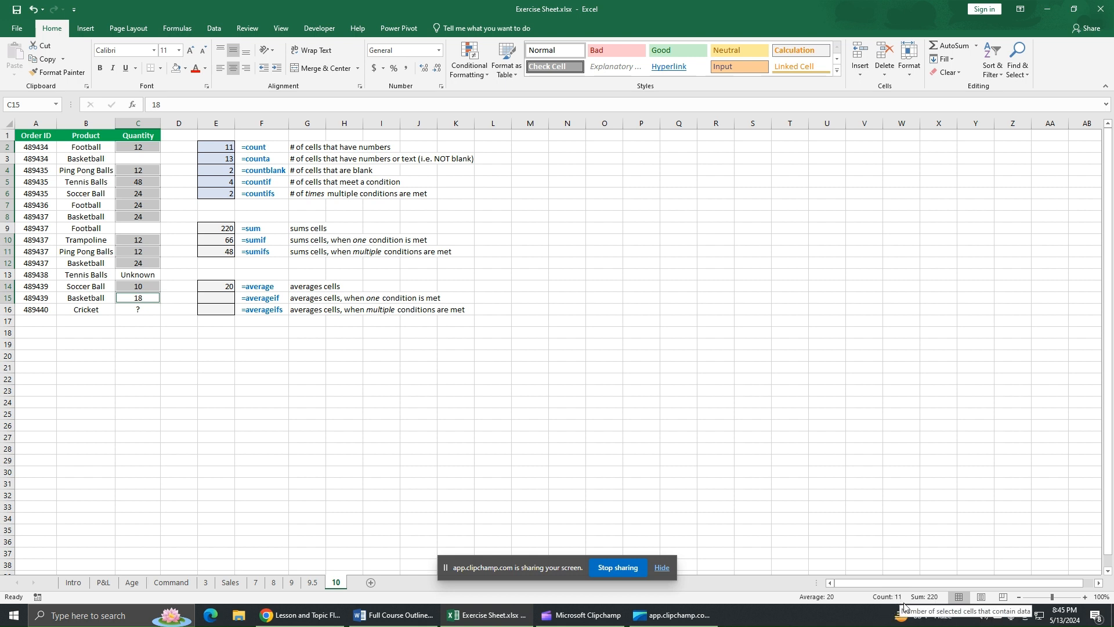
Step: Cross-check the average by entering 220 in F20, 11 in F21 and the formula =F20/F21 in F22
{"action": "left_click", "coordinate": [287, 360]}
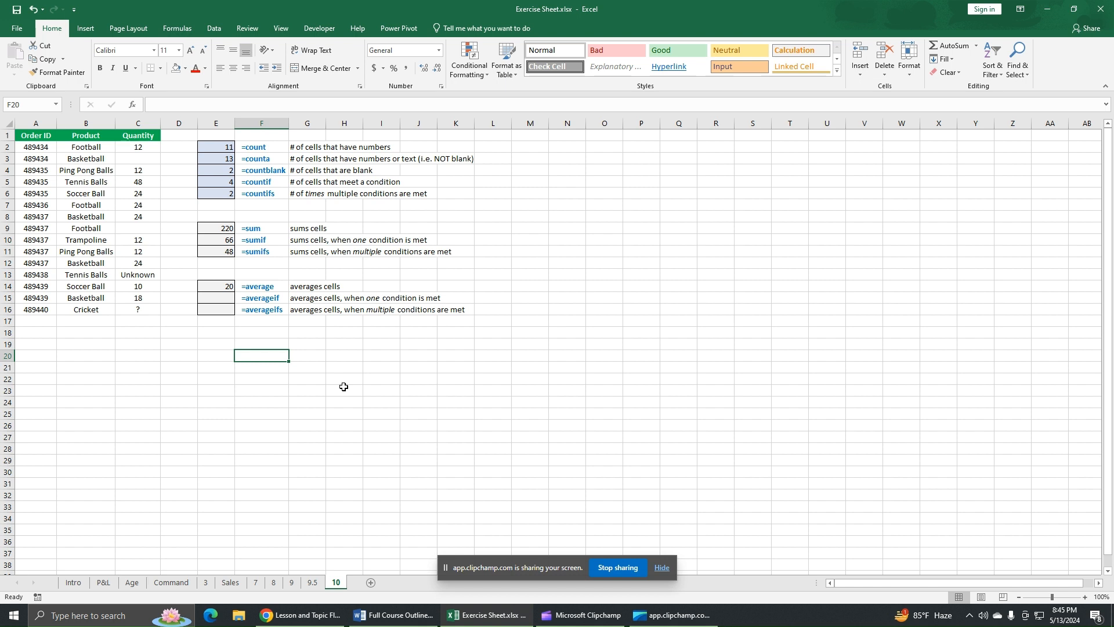
{"action": "type", "text": "220"}
{"action": "key", "text": "Return"}
{"action": "type", "text": "11"}
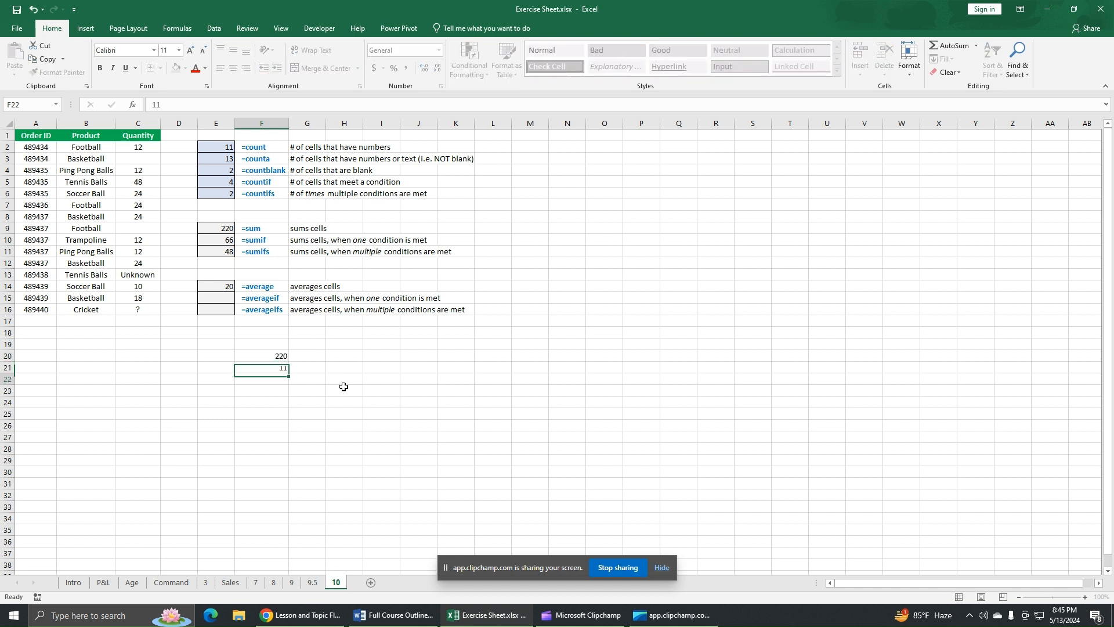
{"action": "key", "text": "Return"}
{"action": "type", "text": "="}
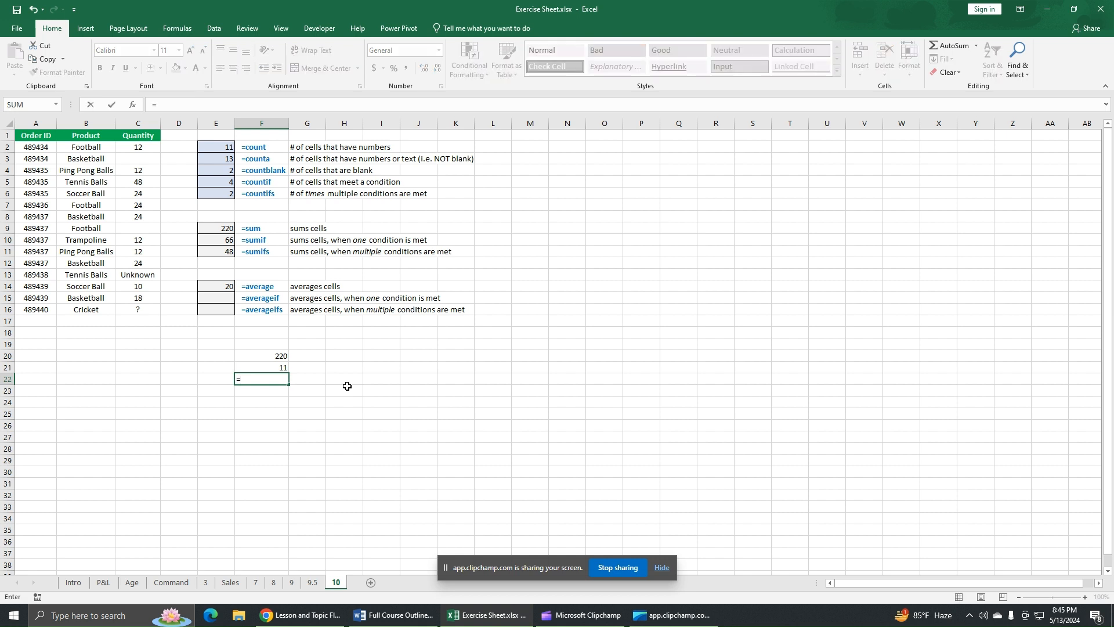
{"action": "left_click", "coordinate": [274, 358]}
{"action": "type", "text": "/"}
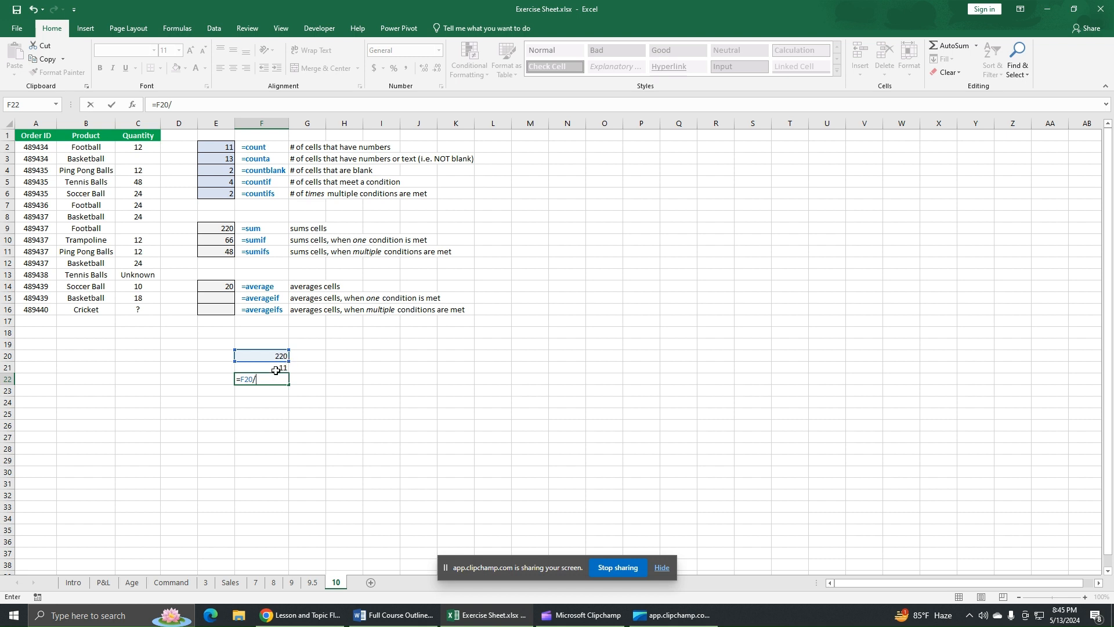
{"action": "left_click", "coordinate": [275, 368]}
{"action": "key", "text": "Return"}
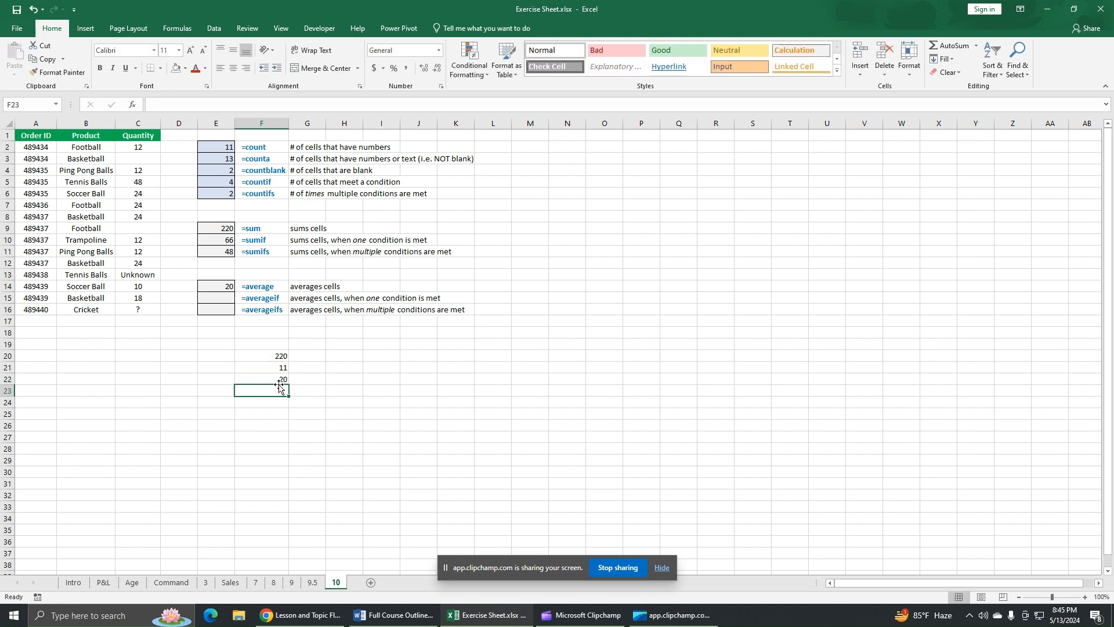
{"action": "key", "text": "Up"}
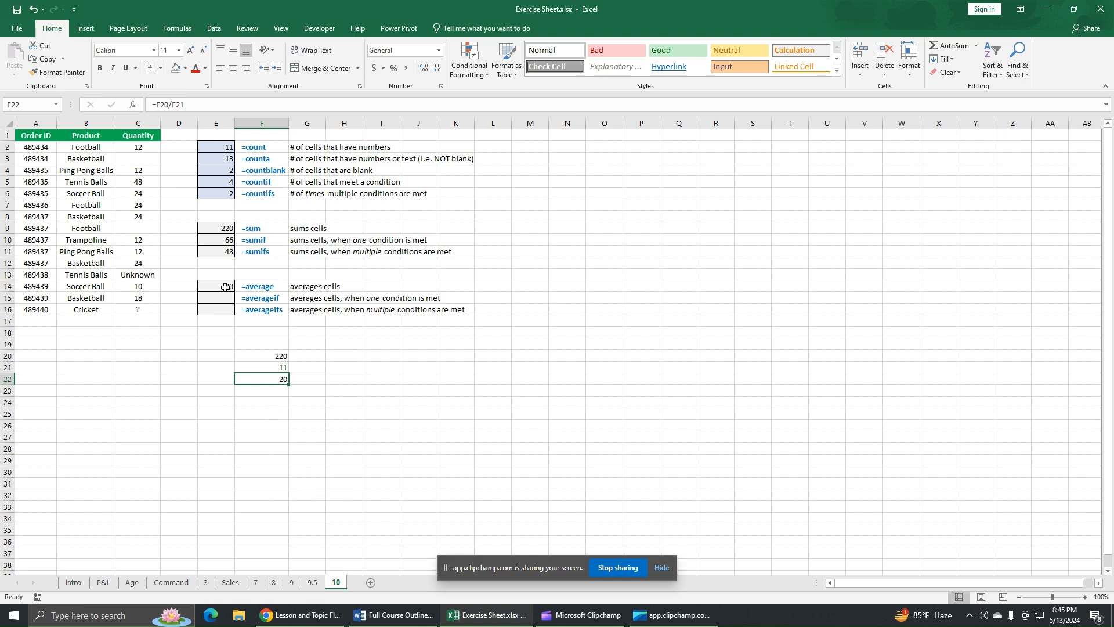
{"action": "left_click", "coordinate": [224, 287]}
{"action": "left_click", "coordinate": [270, 288]}
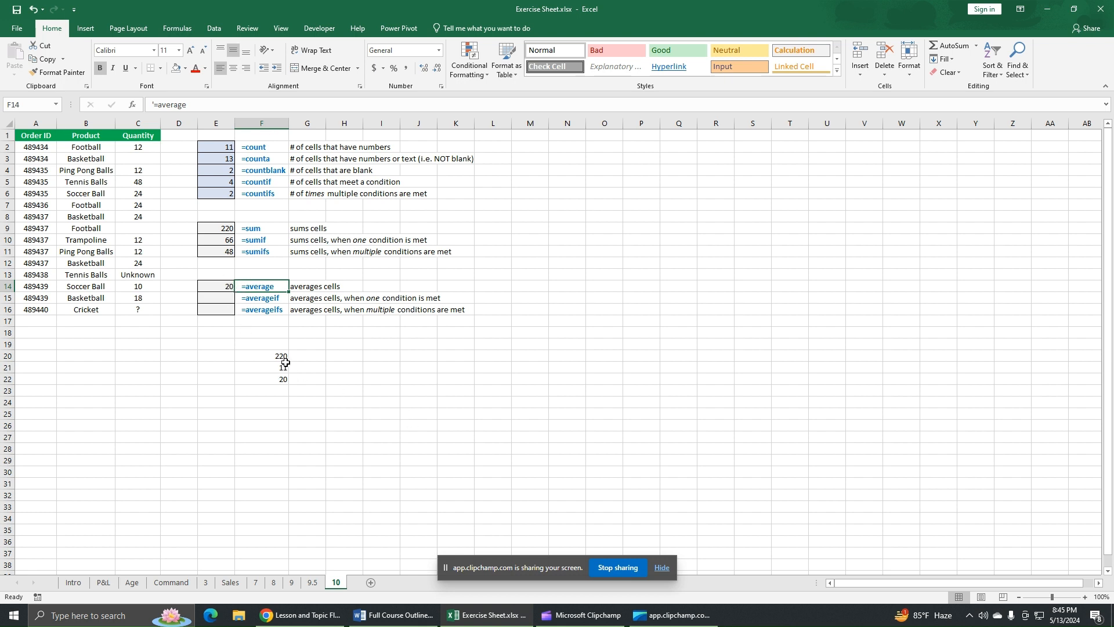
Step: Clear everything from the scratch calculation cells F20:F22
{"action": "left_click_drag", "start_coordinate": [283, 358], "coordinate": [297, 375]}
{"action": "left_click", "coordinate": [947, 72]}
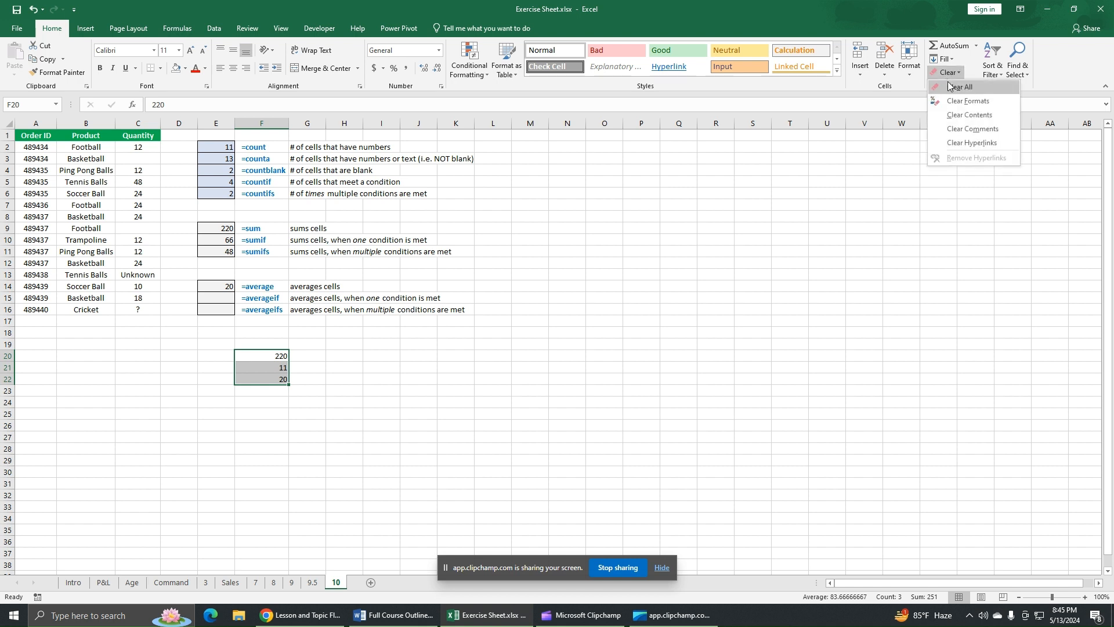
{"action": "left_click", "coordinate": [954, 91]}
{"action": "left_click", "coordinate": [331, 355]}
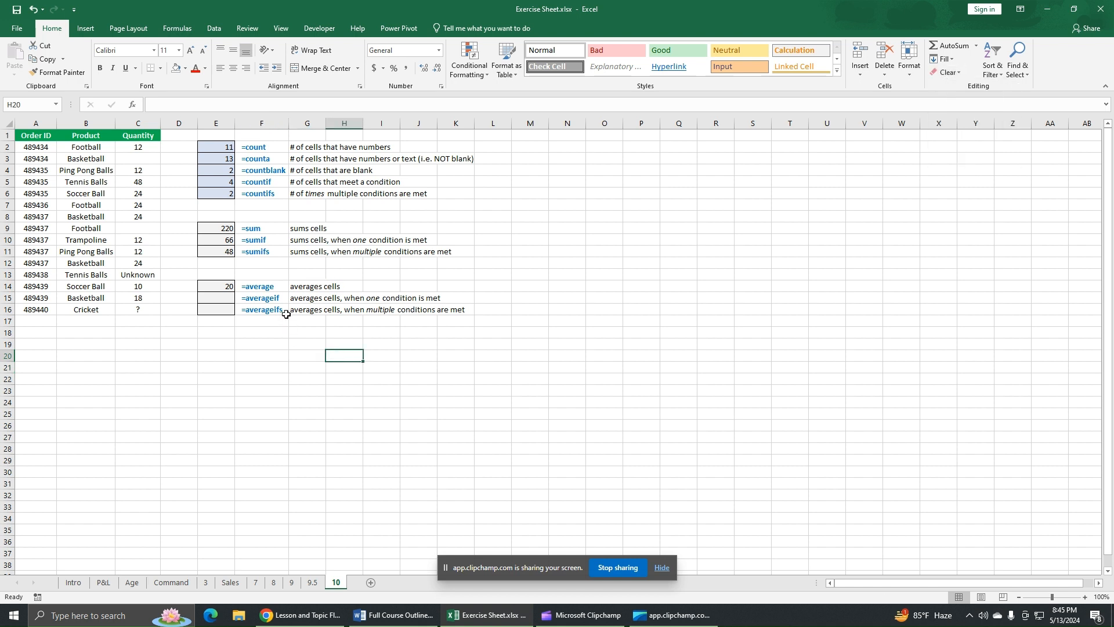
Step: Examine the averageif label, the Quantity column and the Ping Pong Balls rows with their quantities
{"action": "left_click", "coordinate": [262, 300]}
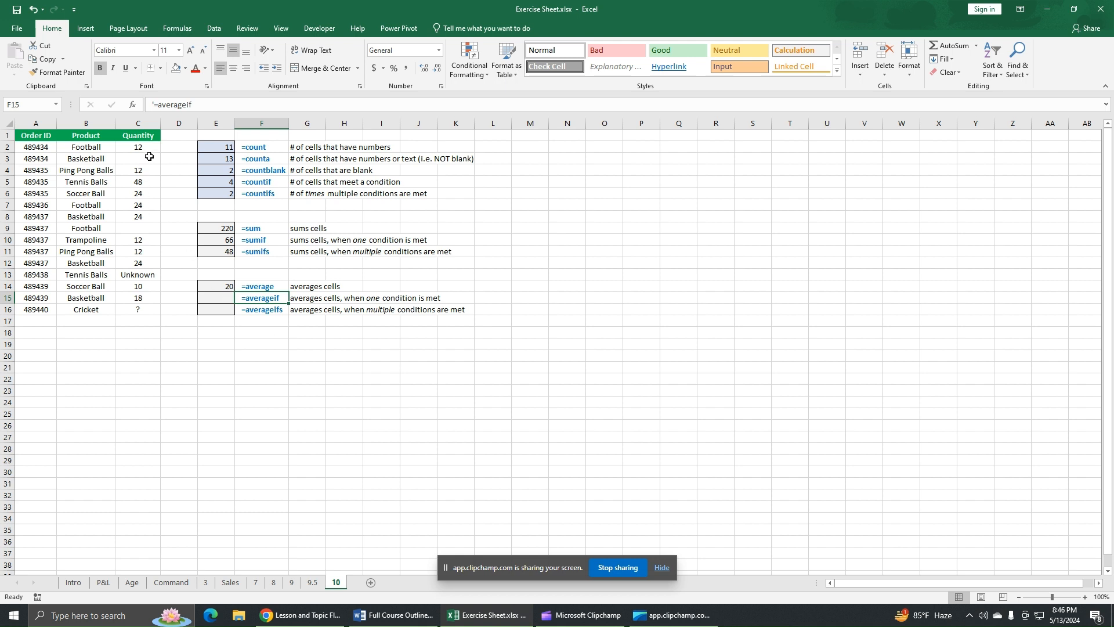
{"action": "left_click_drag", "start_coordinate": [150, 148], "coordinate": [145, 310]}
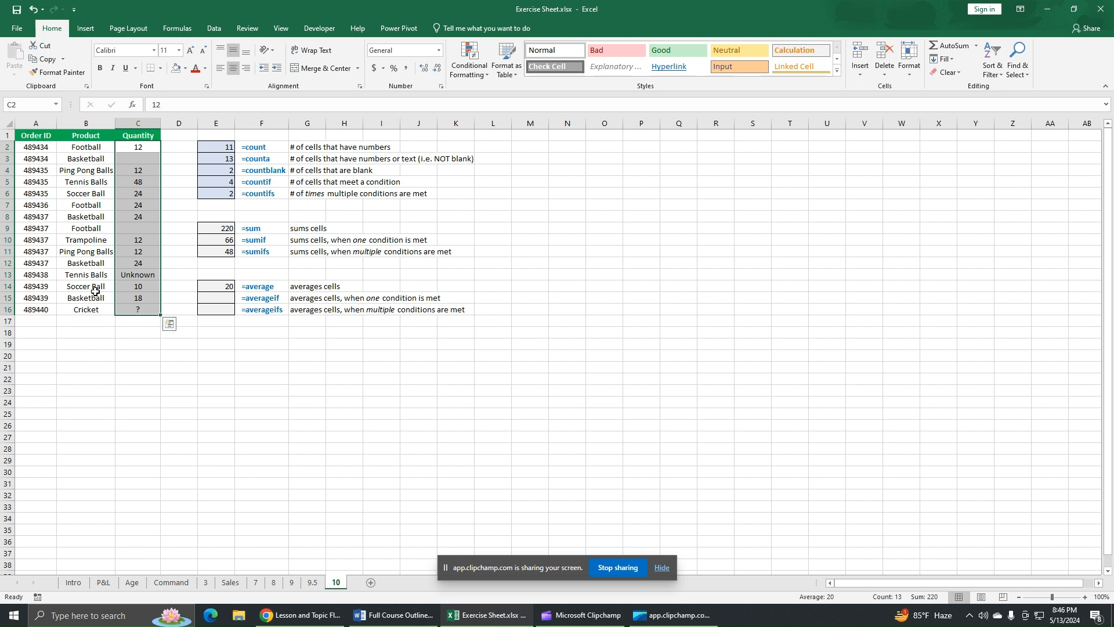
{"action": "left_click", "coordinate": [87, 170]}
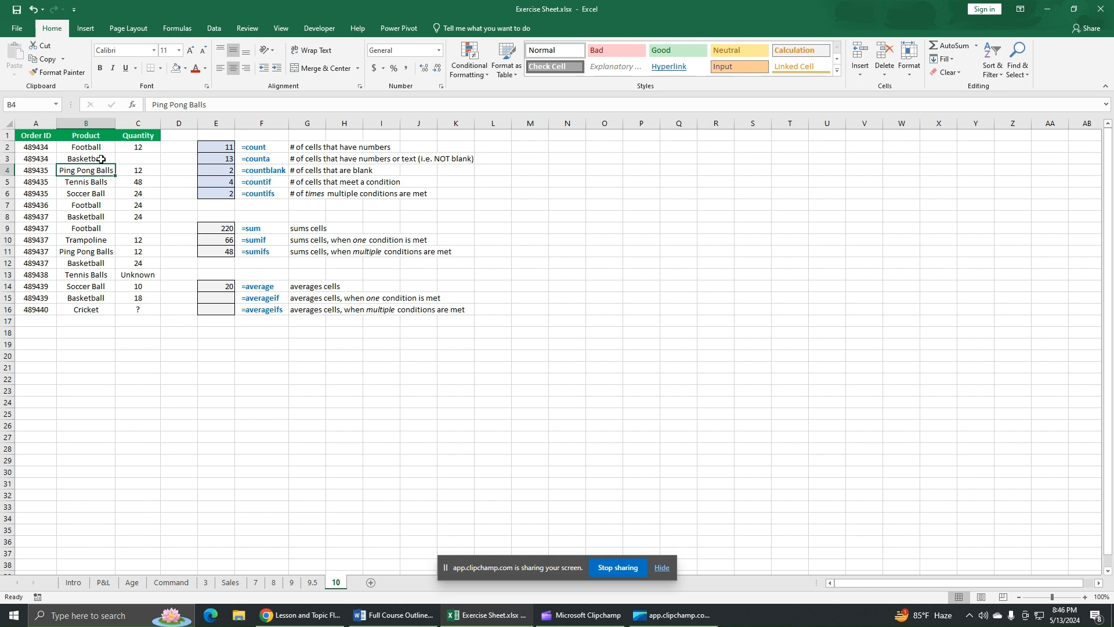
{"action": "left_click", "coordinate": [101, 159]}
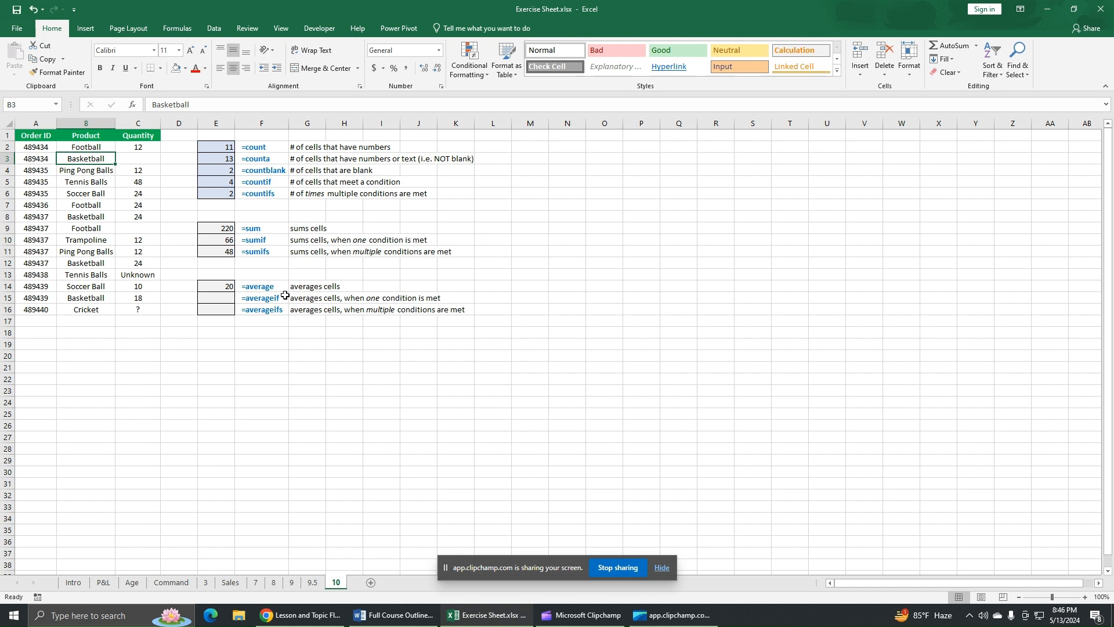
{"action": "left_click", "coordinate": [93, 173]}
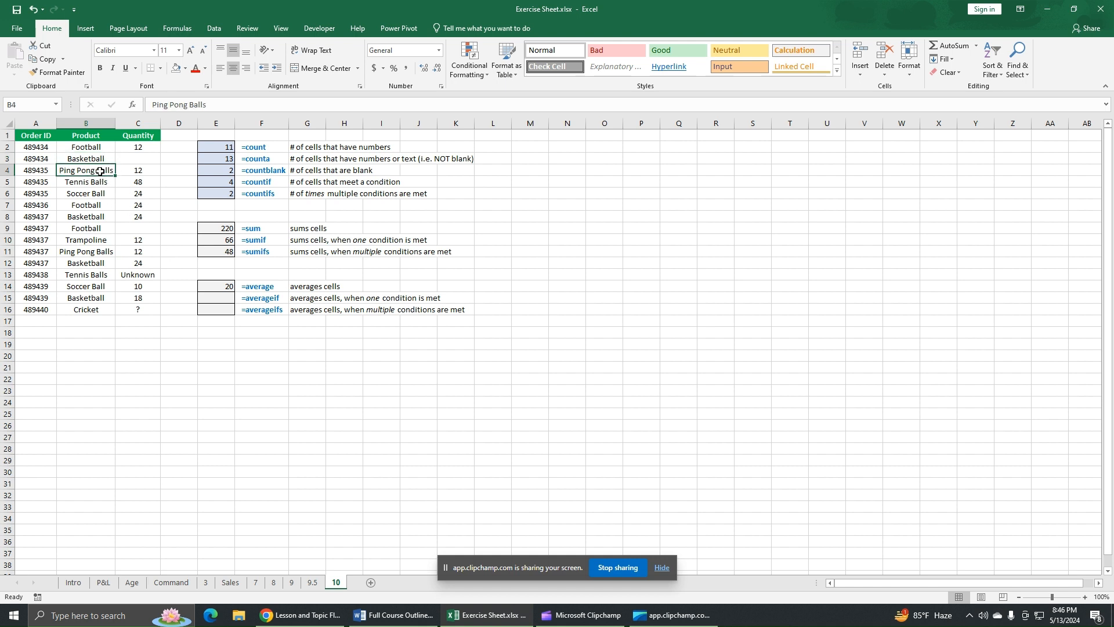
{"action": "left_click", "coordinate": [143, 173]}
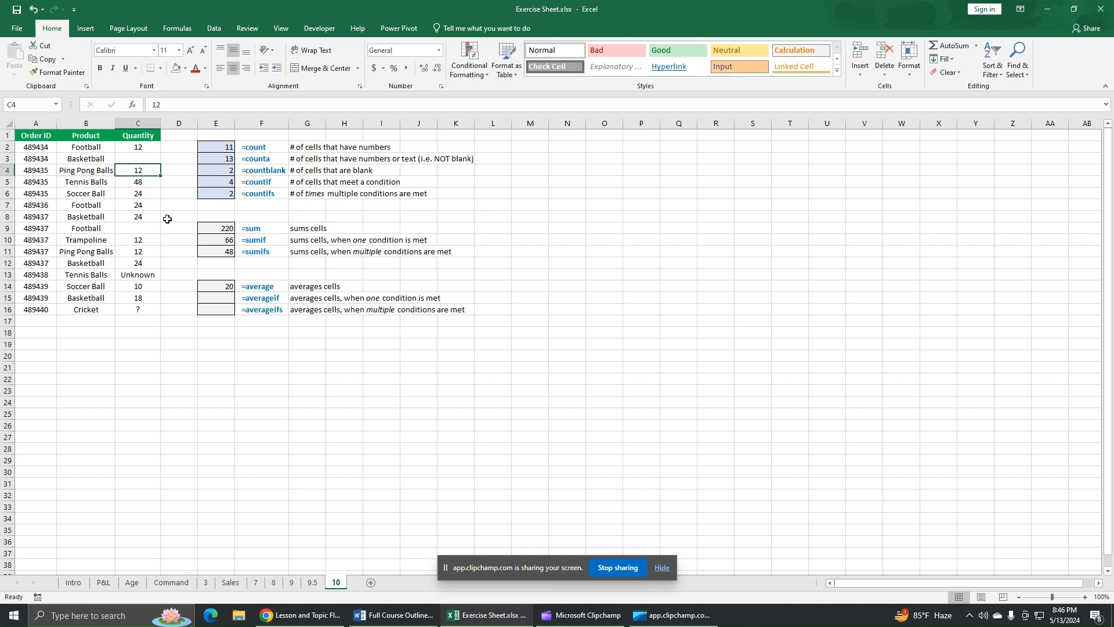
{"action": "left_click", "coordinate": [98, 253]}
{"action": "left_click", "coordinate": [150, 253]}
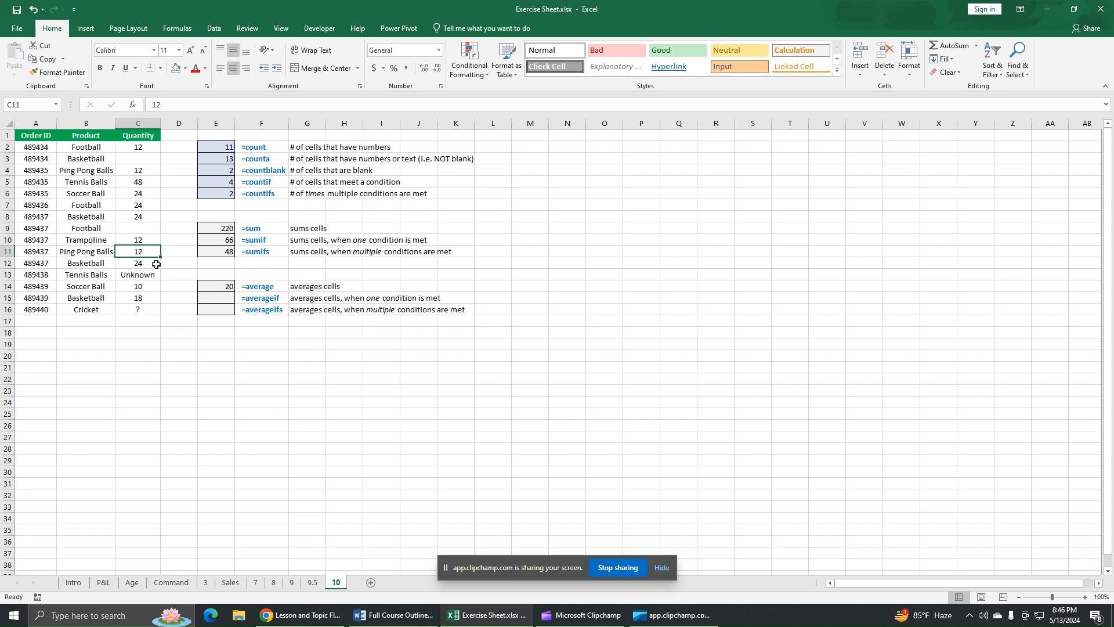
Step: Enter the formula =AVERAGEIF(B2:B16,"Ping Pong Balls",C2:C16) in E15 to average the Ping Pong Balls quantities
{"action": "left_click", "coordinate": [230, 300]}
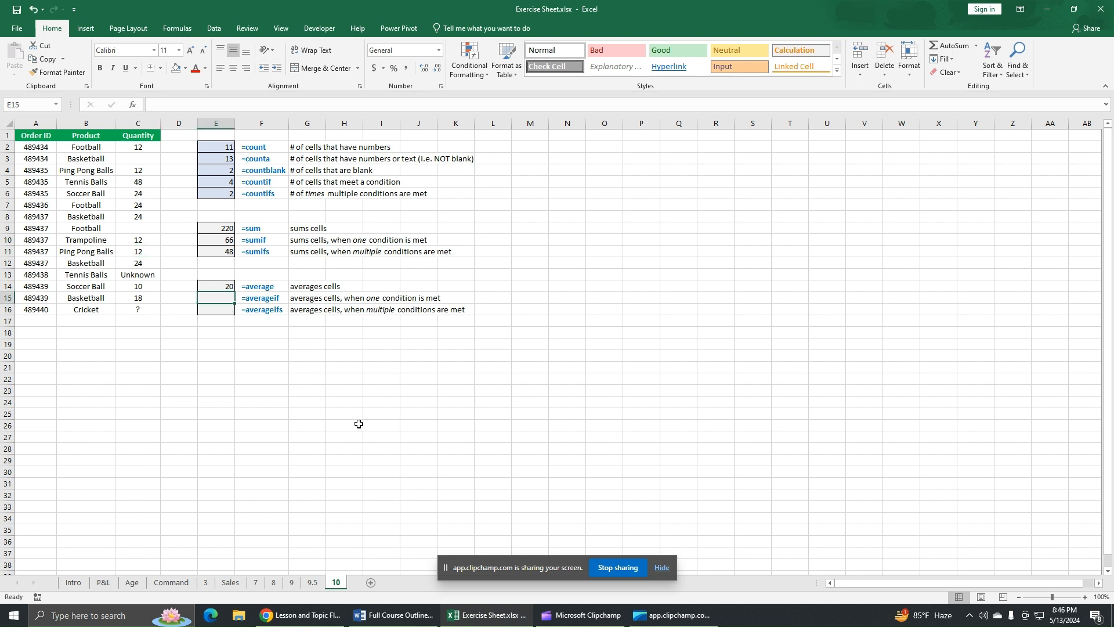
{"action": "type", "text": "="}
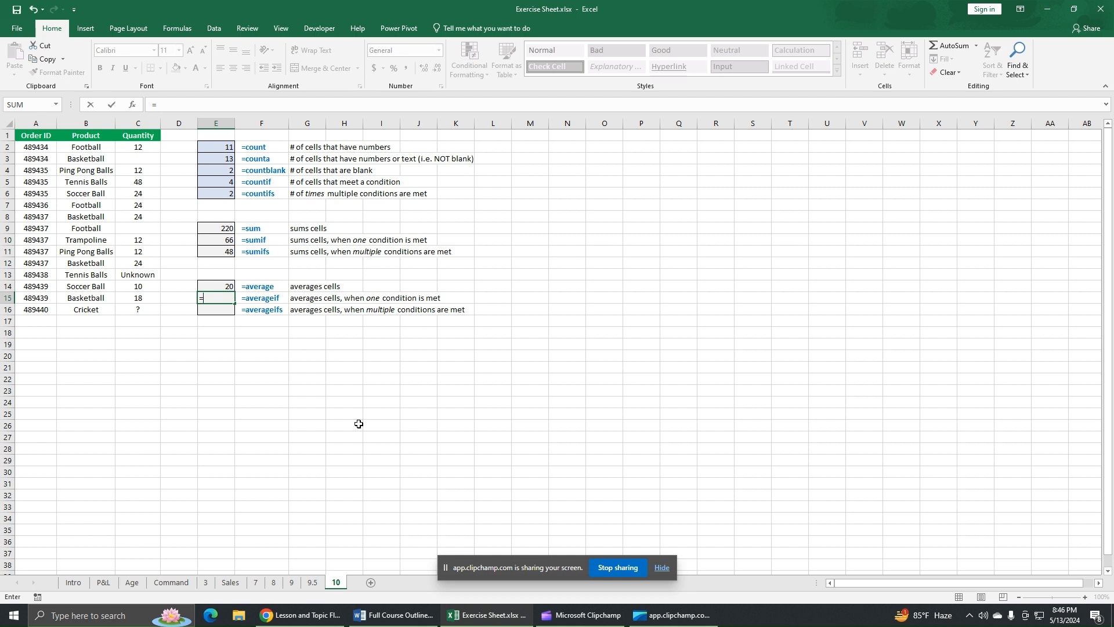
{"action": "type", "text": "avera"}
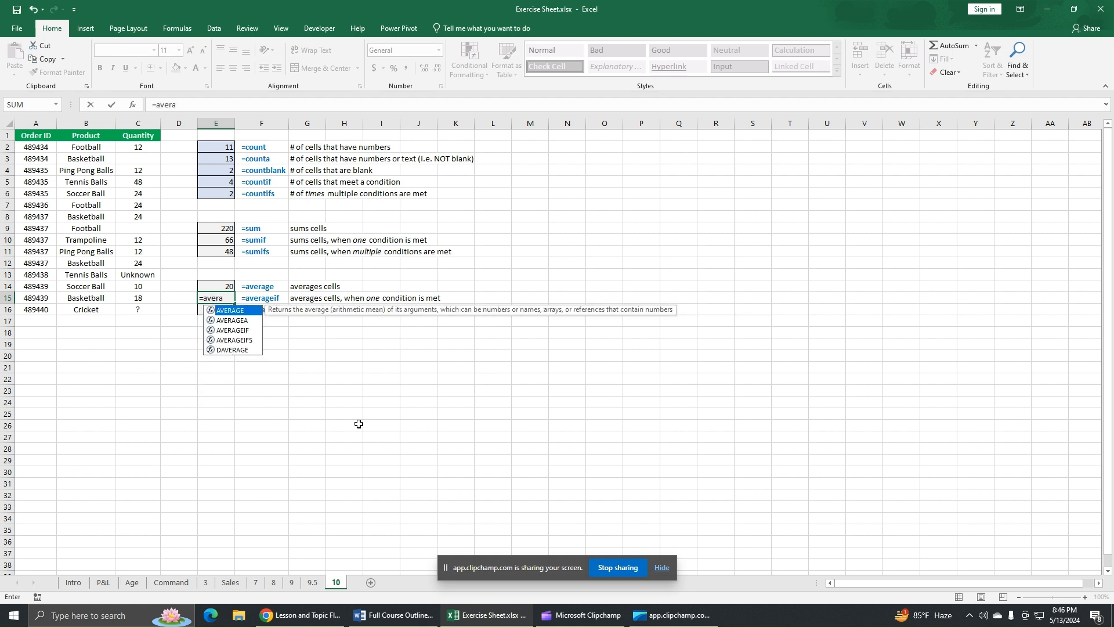
{"action": "double_click", "coordinate": [248, 330]}
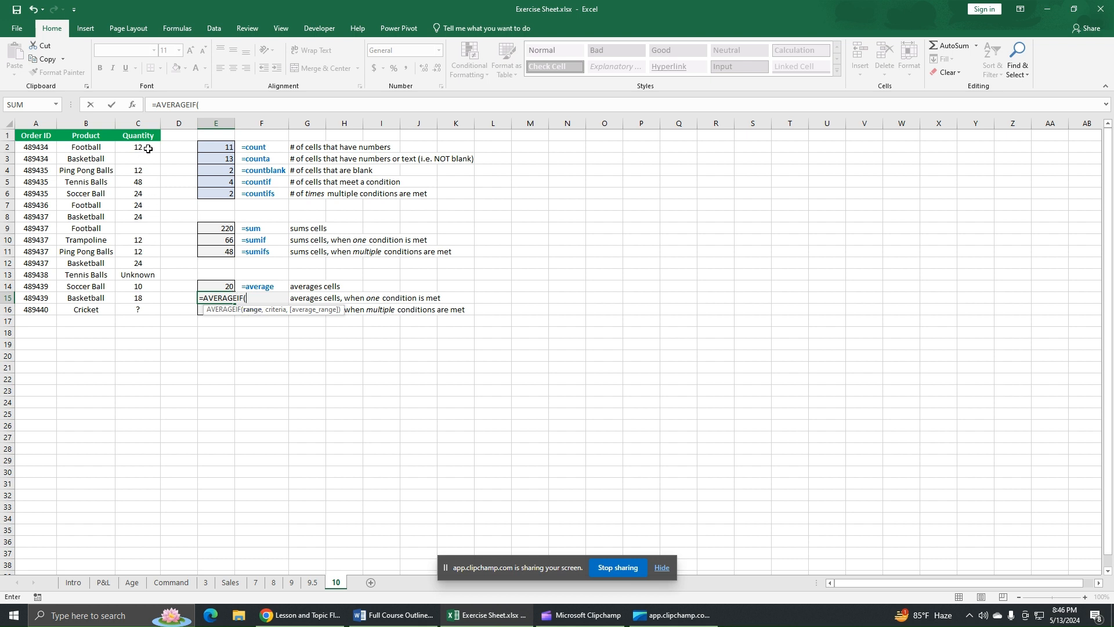
{"action": "left_click_drag", "start_coordinate": [148, 149], "coordinate": [153, 268]}
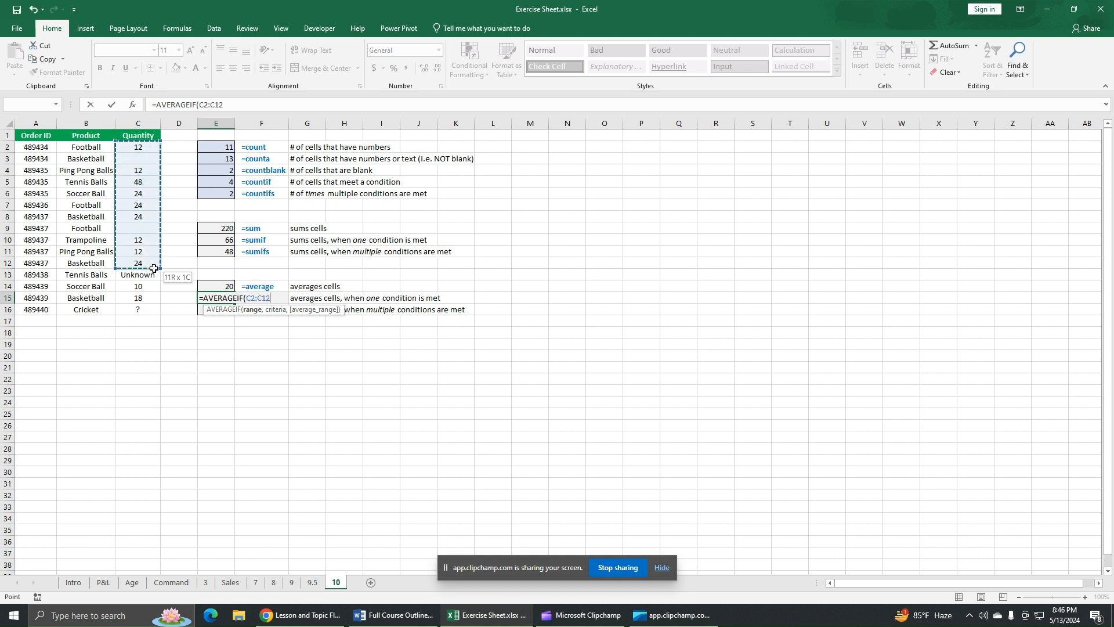
{"action": "left_click_drag", "start_coordinate": [87, 147], "coordinate": [90, 309]}
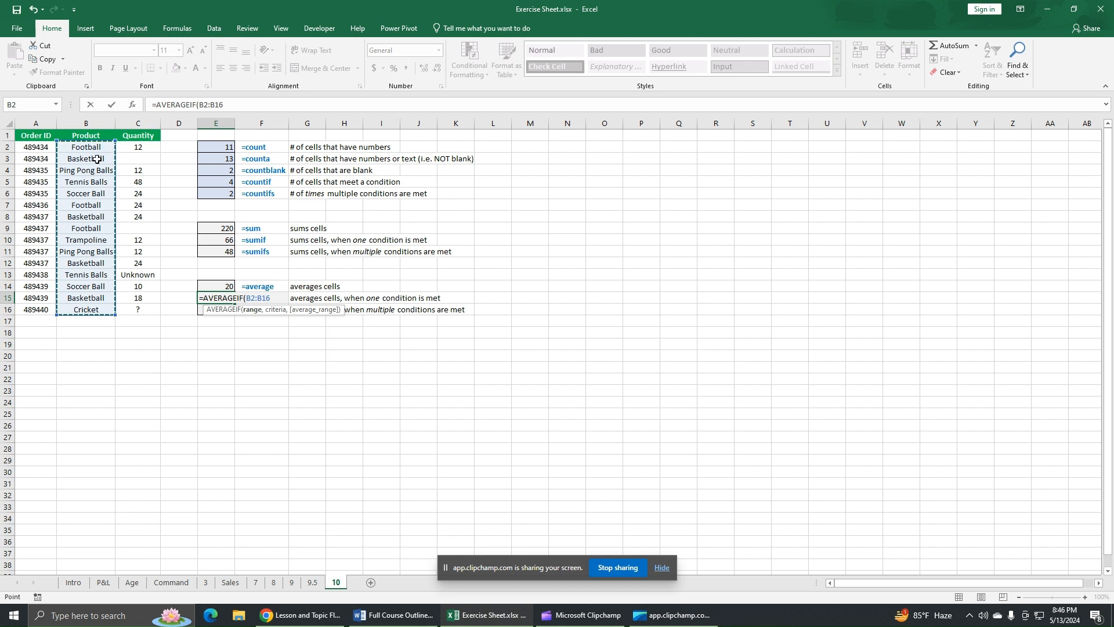
{"action": "type", "text": ","}
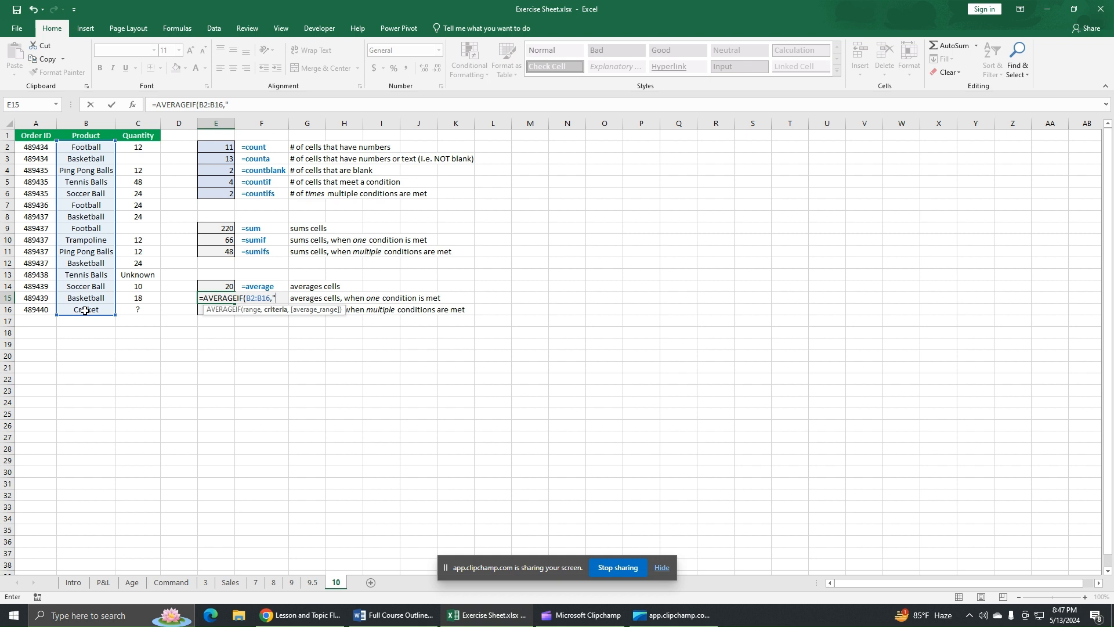
{"action": "type", "text": "ng Pong Ba"}
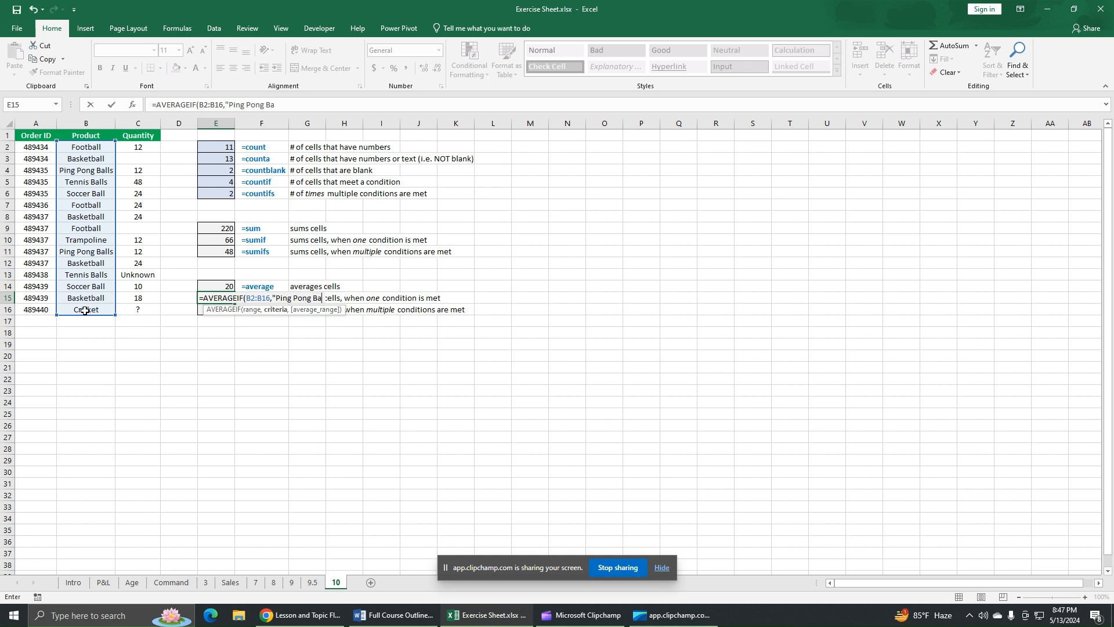
{"action": "type", "text": "lls\","}
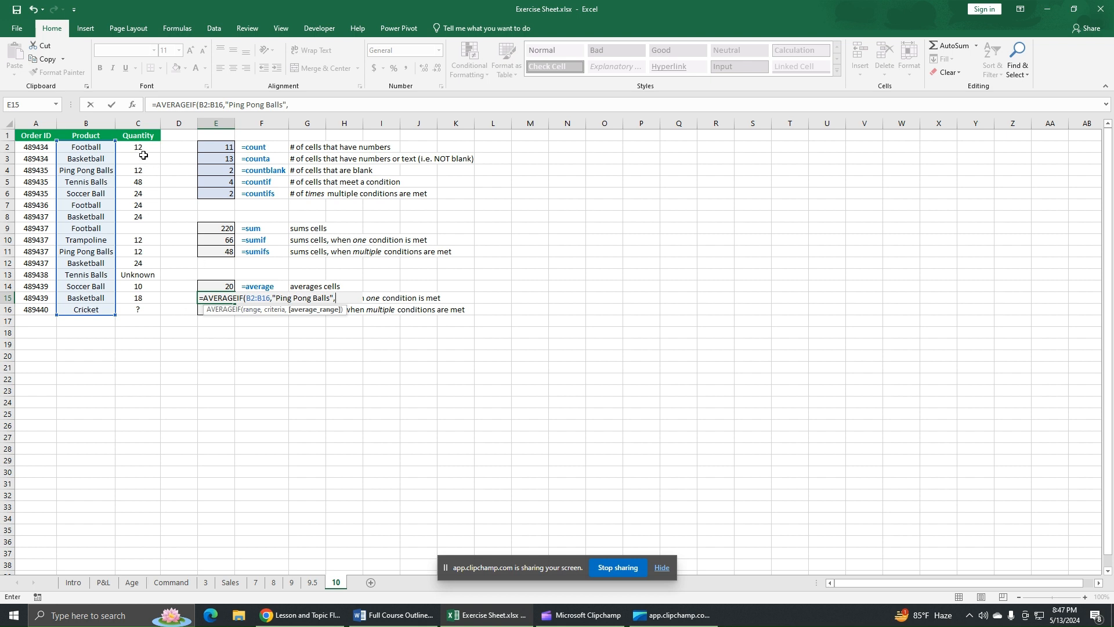
{"action": "left_click_drag", "start_coordinate": [139, 147], "coordinate": [143, 301]}
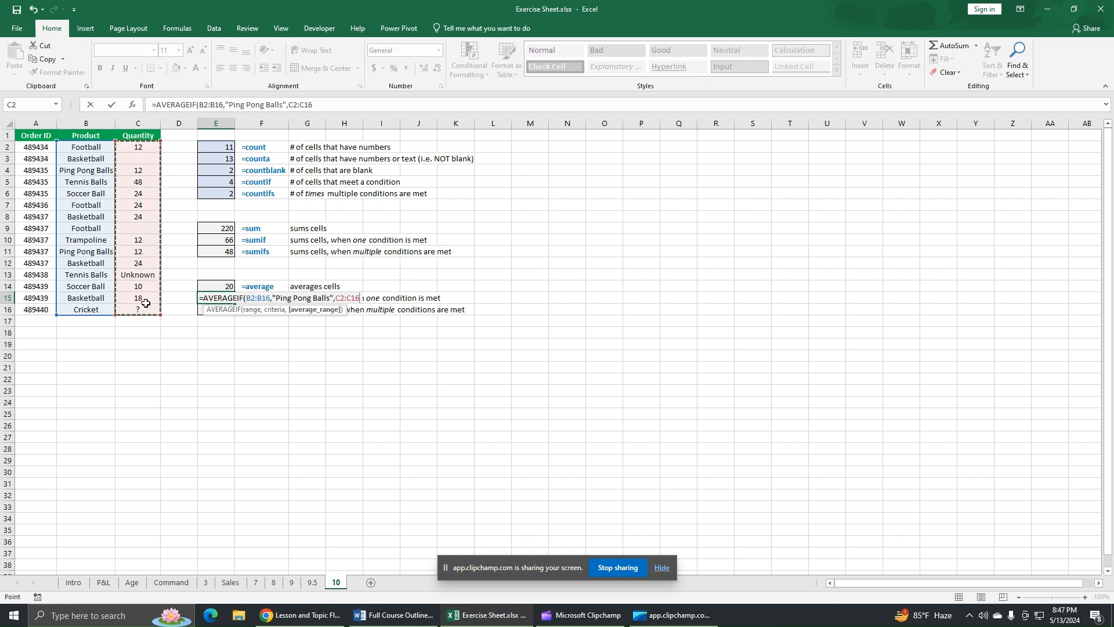
{"action": "type", "text": ")"}
{"action": "key", "text": "Return"}
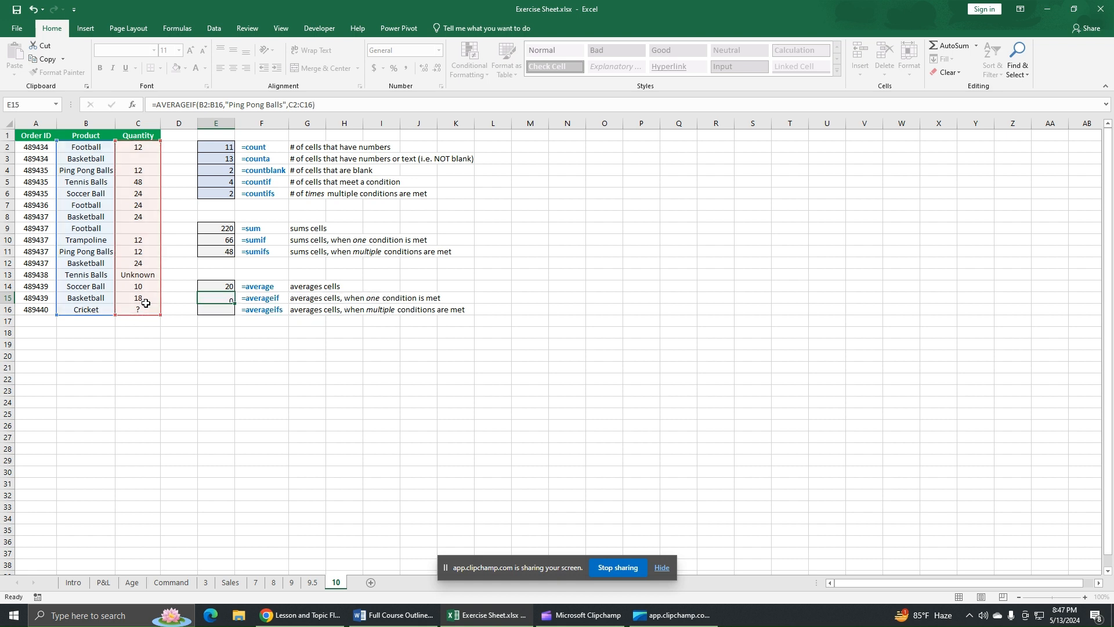
Step: Review the averageif result in E15 against the Ping Pong Balls entries and quantities in rows 4 and 11
{"action": "left_click", "coordinate": [222, 298]}
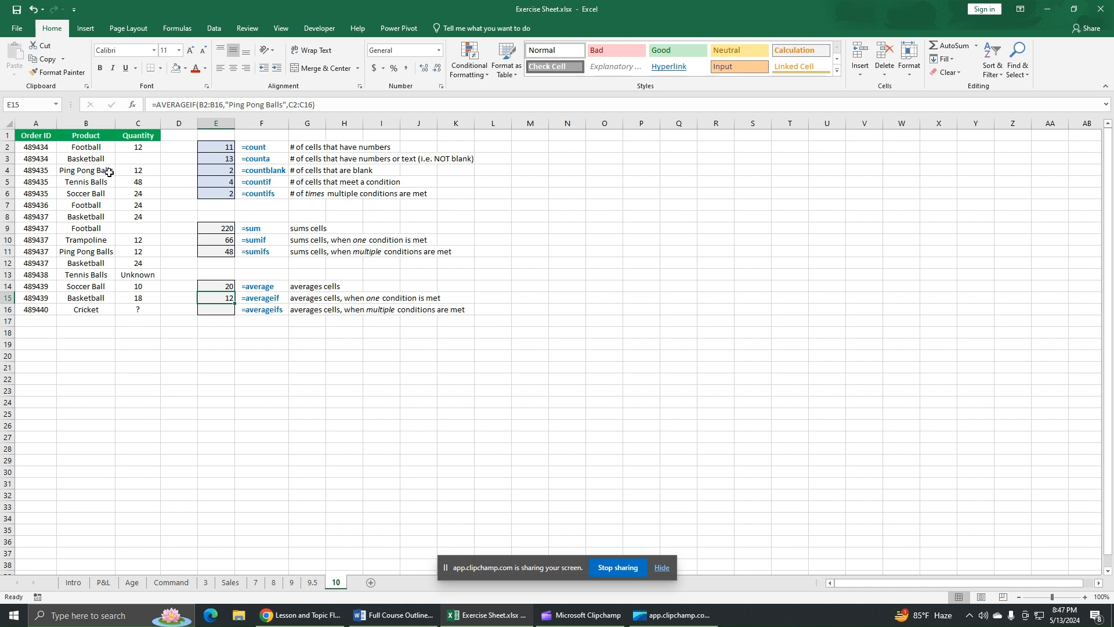
{"action": "left_click_drag", "start_coordinate": [107, 173], "coordinate": [119, 171]}
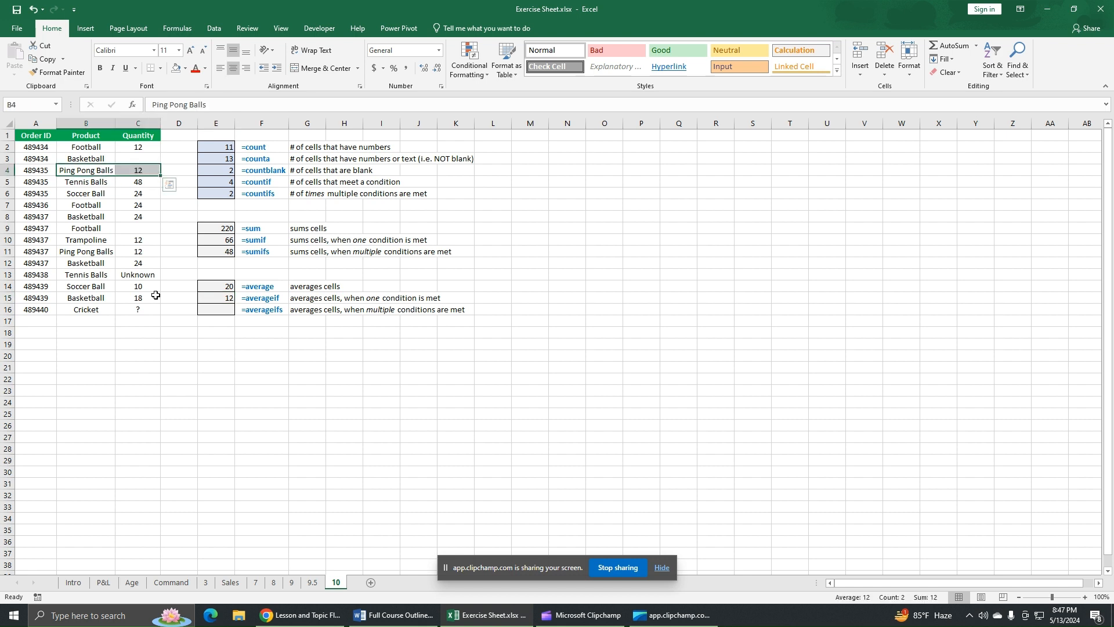
{"action": "left_click_drag", "start_coordinate": [92, 252], "coordinate": [129, 253]}
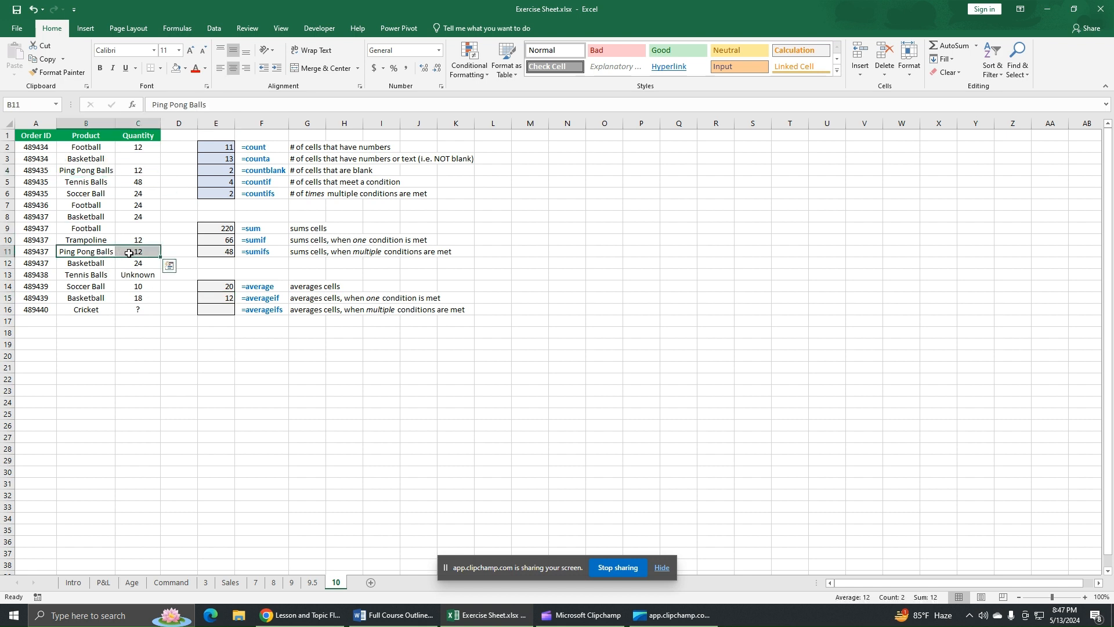
{"action": "left_click", "coordinate": [224, 357]}
{"action": "type", "text": "2"}
{"action": "key", "text": "Return"}
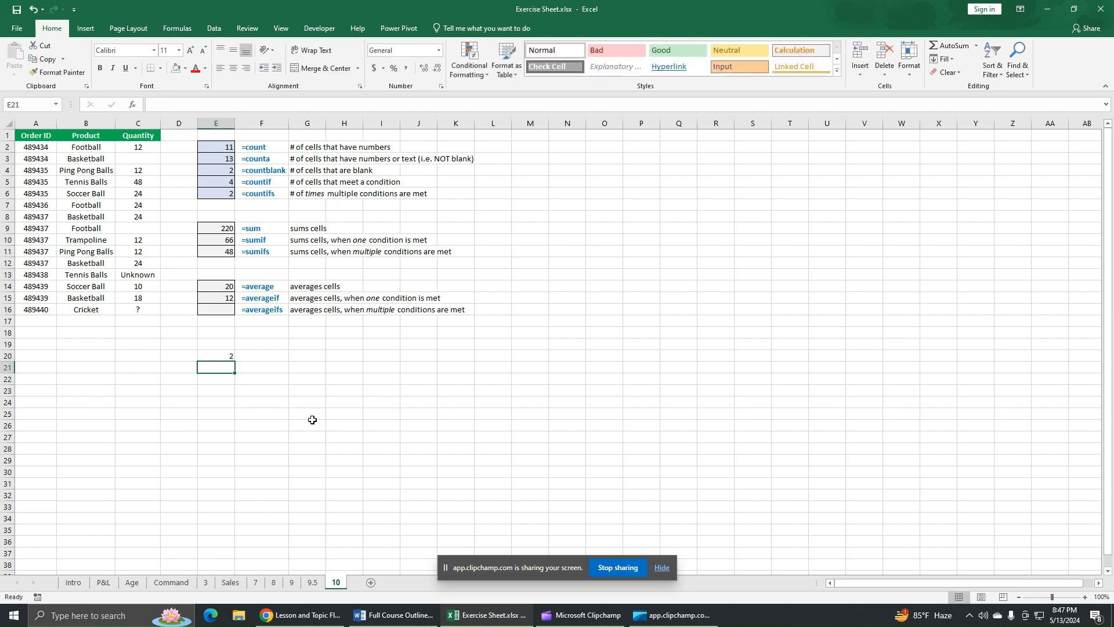
Step: Cross-check the Ping Pong Balls average by entering 24 in E20, 2 in E21 and the formula =E20/E21 in E22
{"action": "left_click", "coordinate": [231, 355]}
{"action": "type", "text": "24"}
{"action": "key", "text": "Return"}
{"action": "type", "text": "2"}
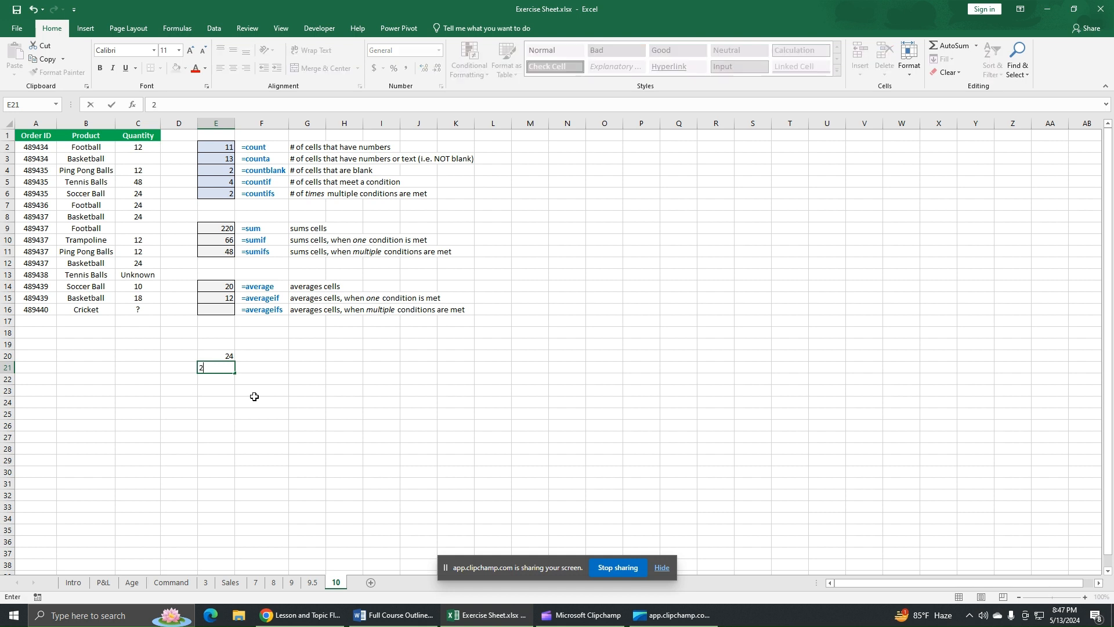
{"action": "key", "text": "Return"}
{"action": "type", "text": "="}
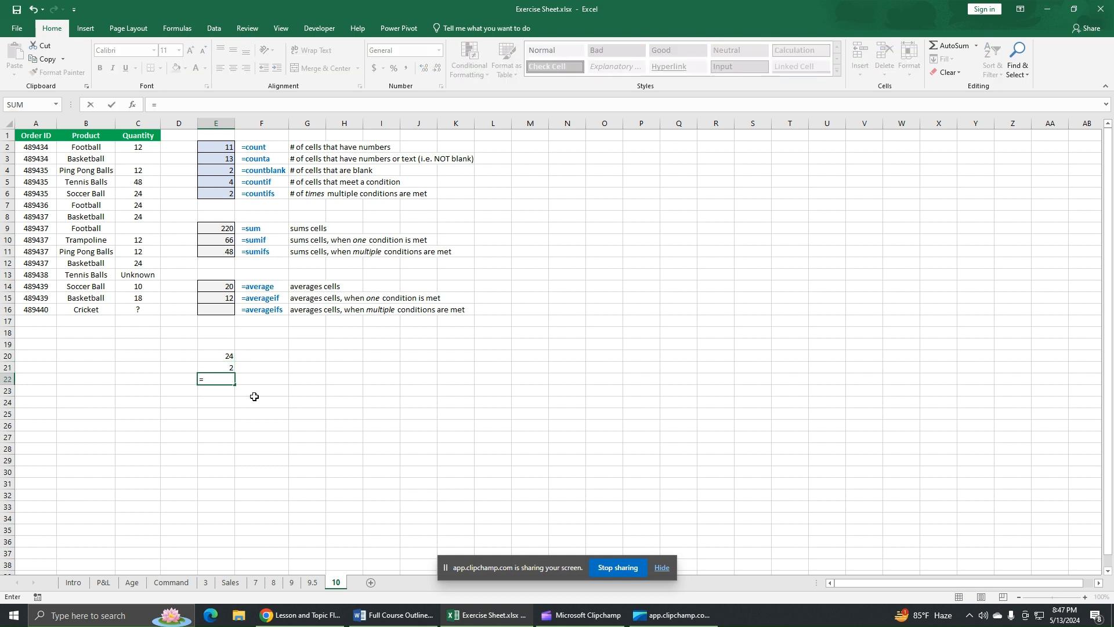
{"action": "left_click", "coordinate": [225, 355]}
{"action": "type", "text": "/"}
{"action": "key", "text": "Up"}
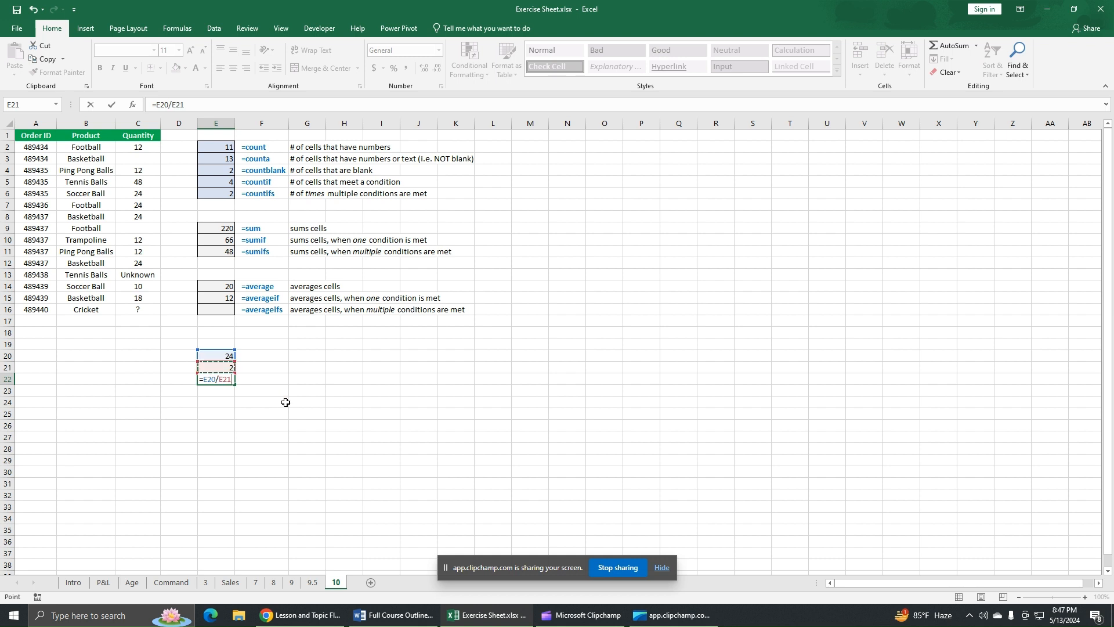
{"action": "key", "text": "Return"}
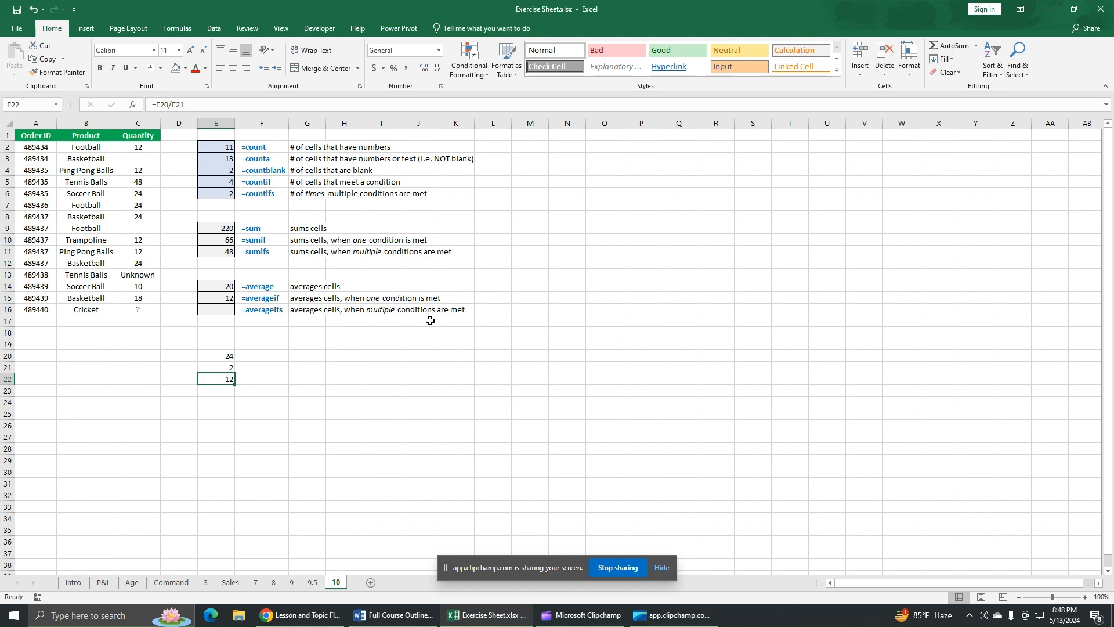
Step: Highlight the two Ping Pong Balls rows, A4:C4 and A11:C11, with a light blue fill
{"action": "left_click", "coordinate": [93, 174]}
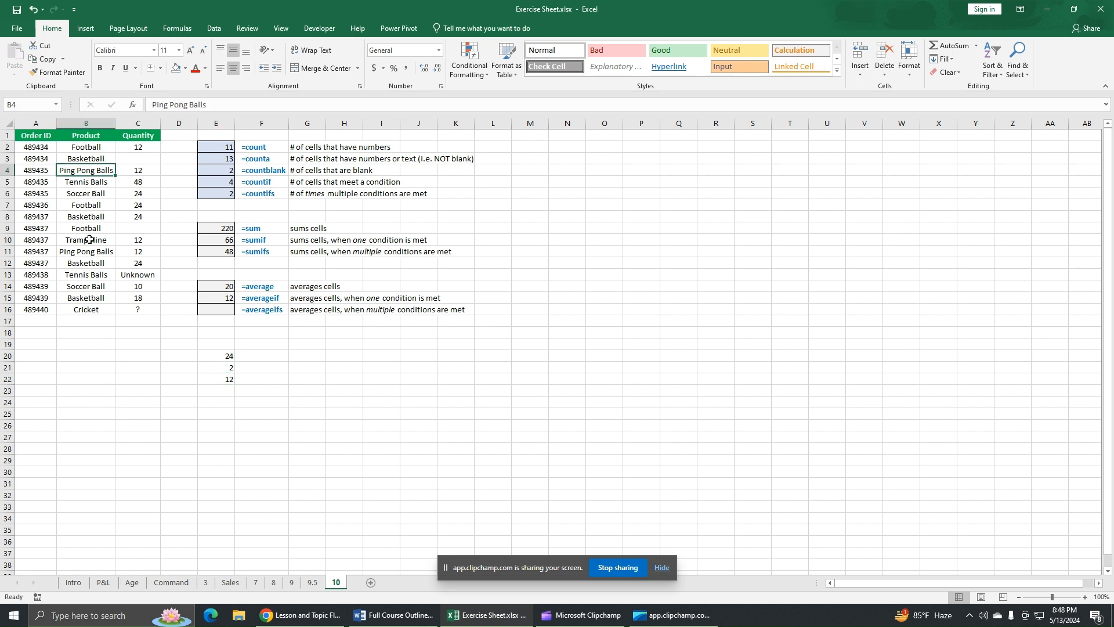
{"action": "left_click_drag", "start_coordinate": [51, 170], "coordinate": [140, 173]}
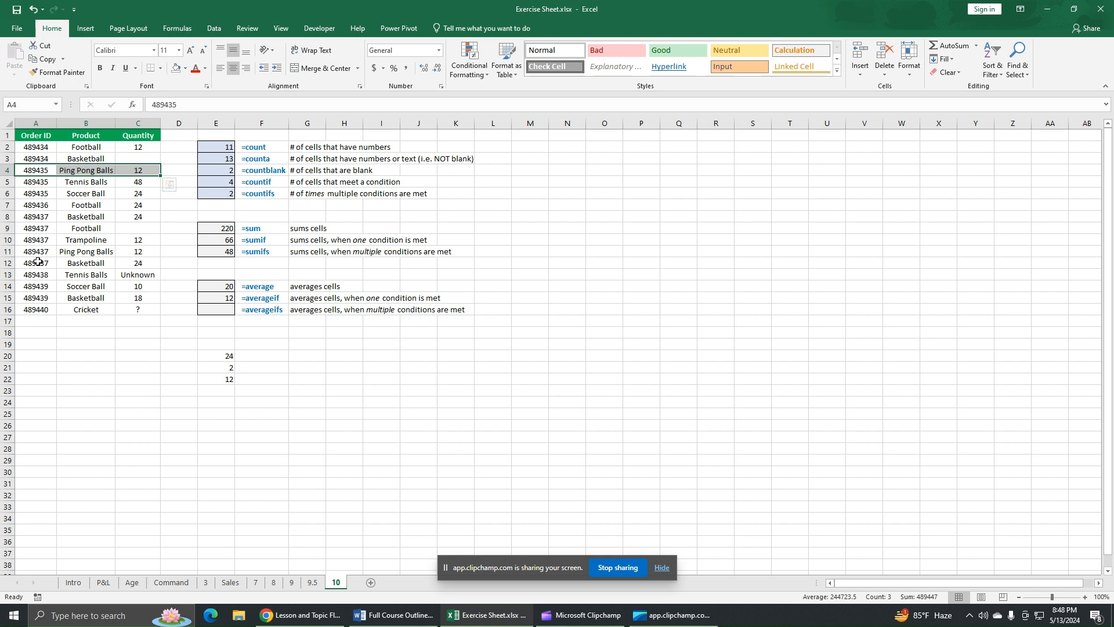
{"action": "left_click_drag", "start_coordinate": [42, 255], "coordinate": [135, 253], "text": "ctrl"}
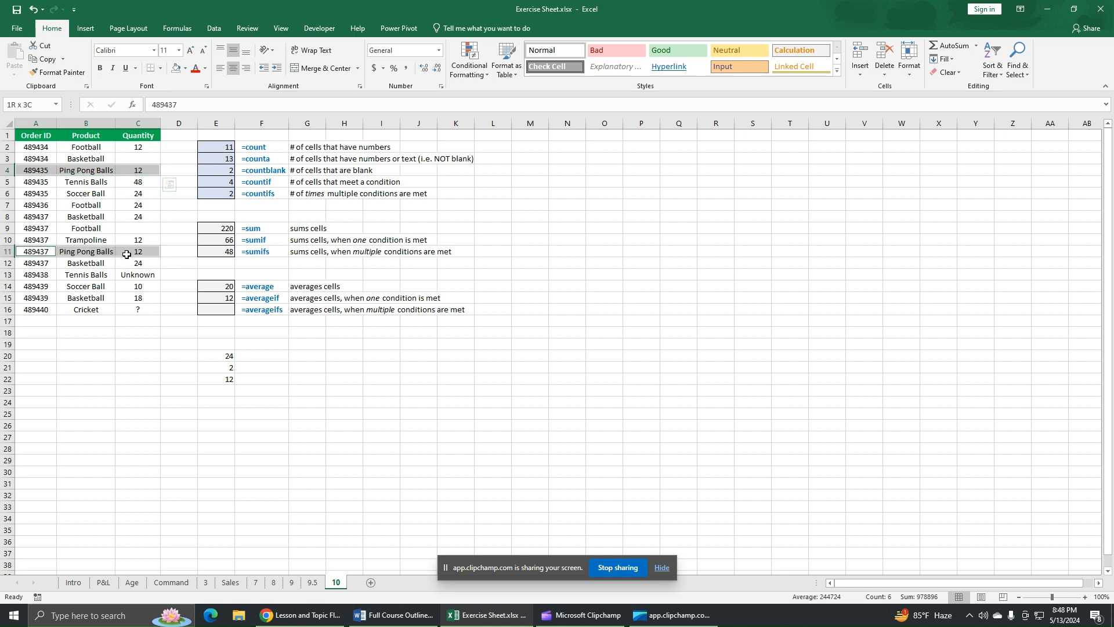
{"action": "left_click", "coordinate": [185, 68]}
{"action": "left_click", "coordinate": [213, 113]}
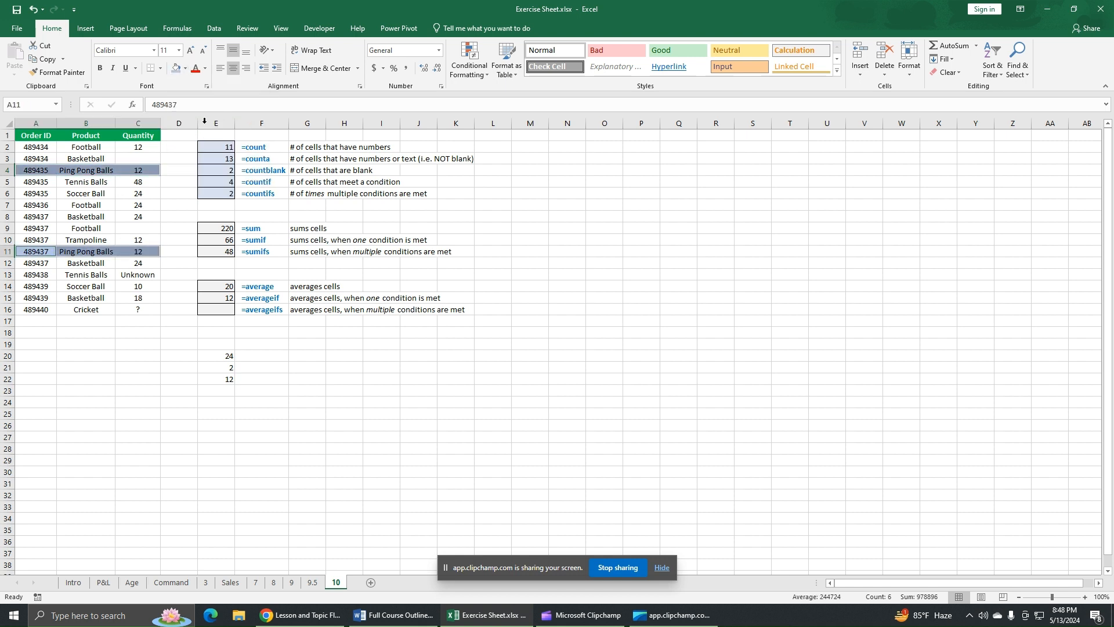
{"action": "left_click", "coordinate": [139, 400]}
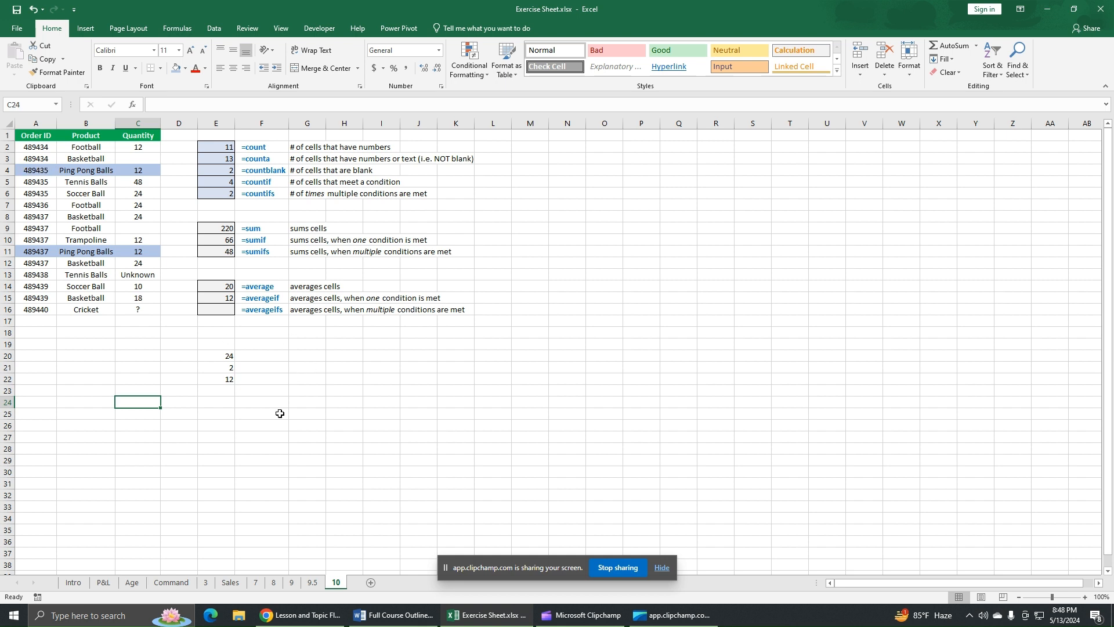
Step: Begin an AVERAGEIFS formula in E16 with average range C2:C16 and the first condition B2:B16 equal to "Ping Pong Balls"
{"action": "left_click", "coordinate": [219, 311]}
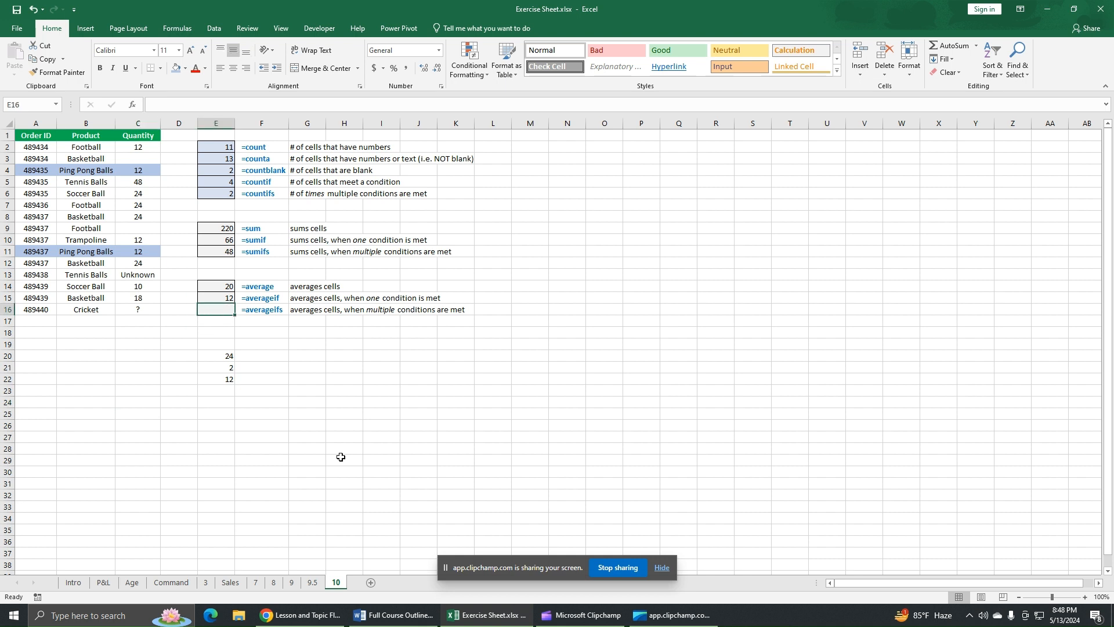
{"action": "type", "text": "="}
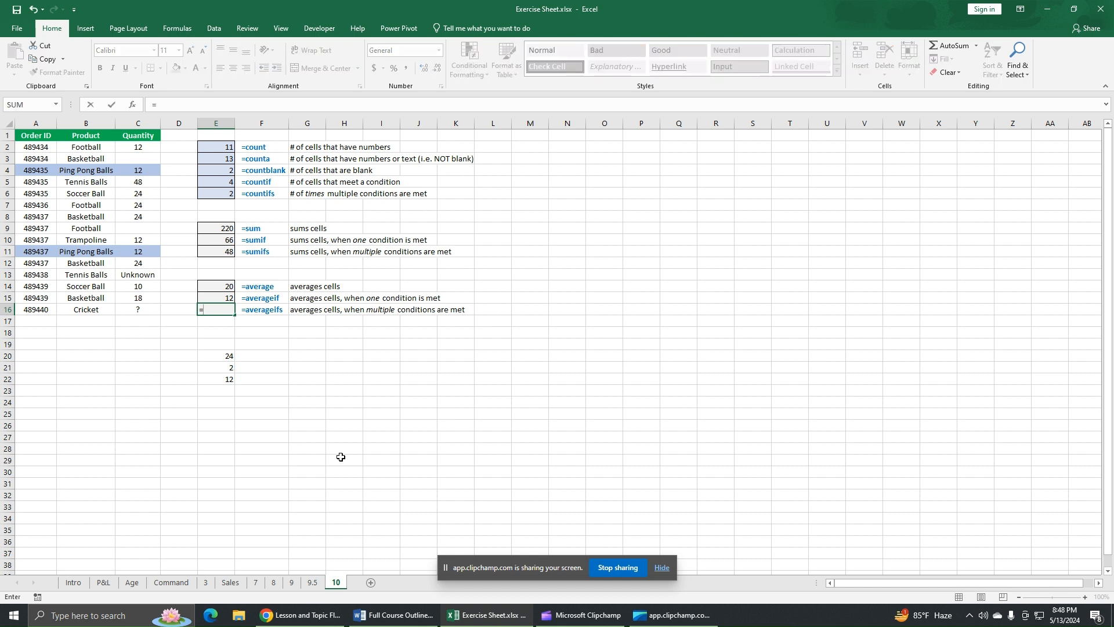
{"action": "type", "text": "average"}
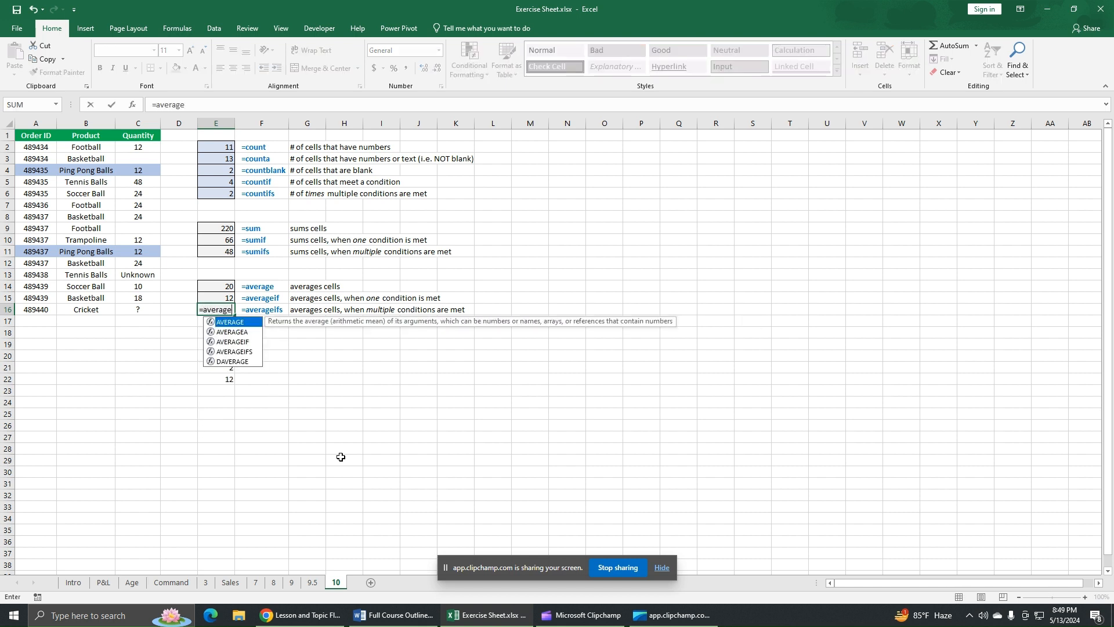
{"action": "double_click", "coordinate": [234, 351]}
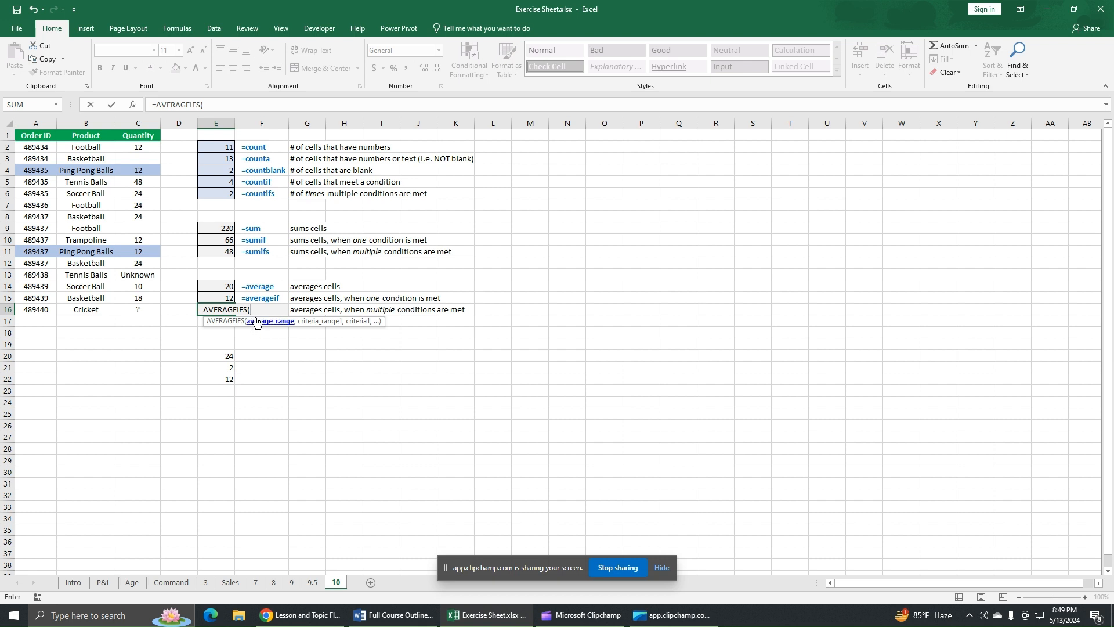
{"action": "left_click_drag", "start_coordinate": [147, 149], "coordinate": [152, 193]}
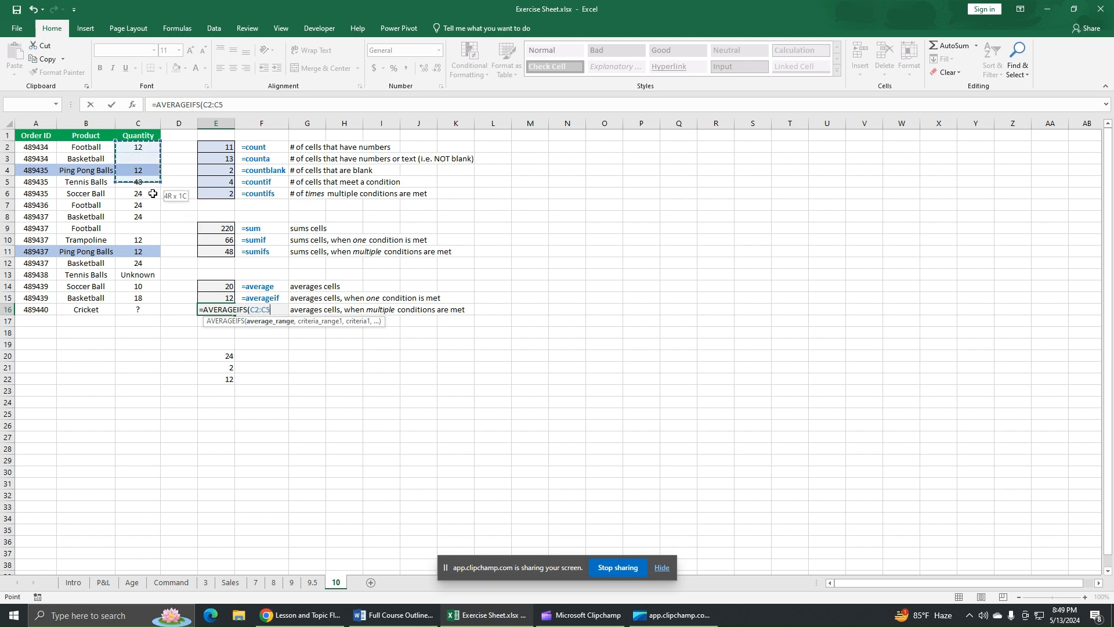
{"action": "left_click_drag", "start_coordinate": [146, 304], "coordinate": [148, 310]}
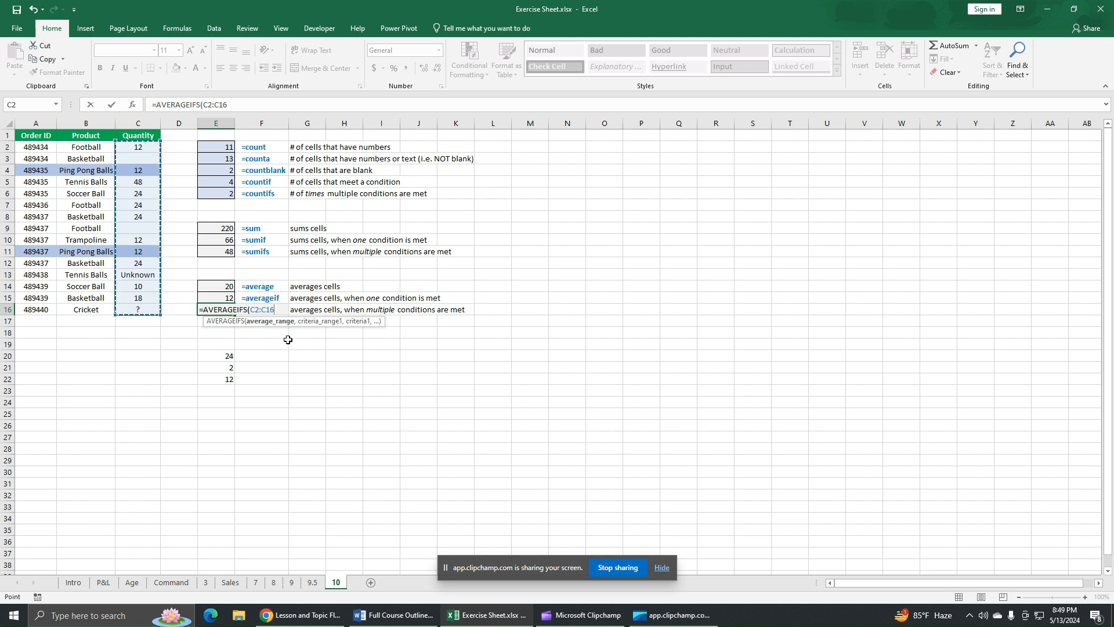
{"action": "type", "text": ","}
{"action": "left_click_drag", "start_coordinate": [96, 150], "coordinate": [91, 309]}
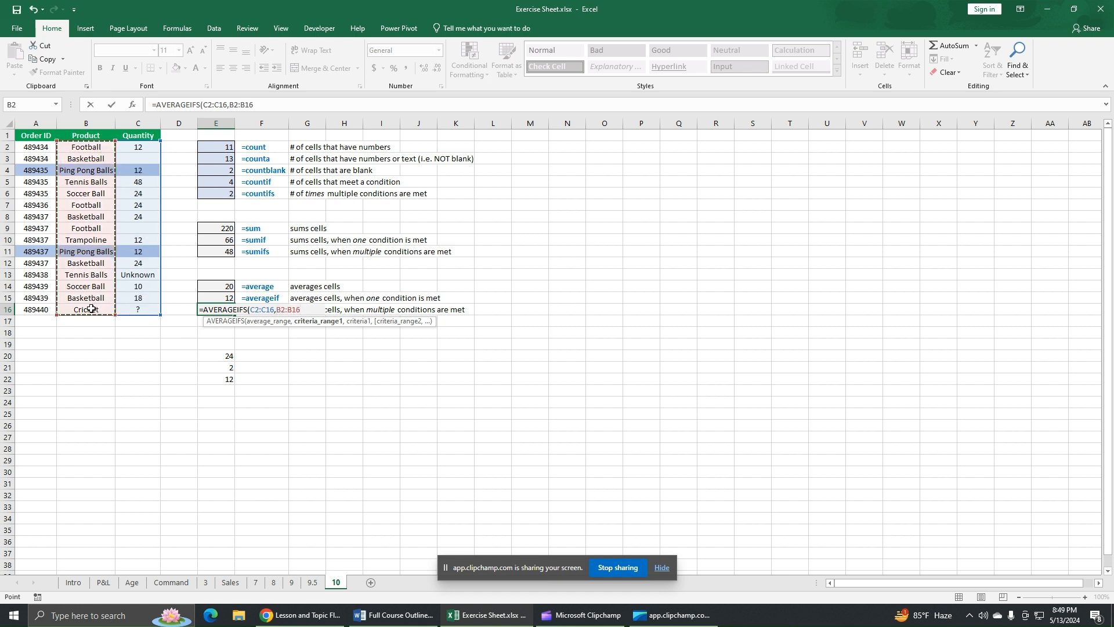
{"action": "type", "text": ","}
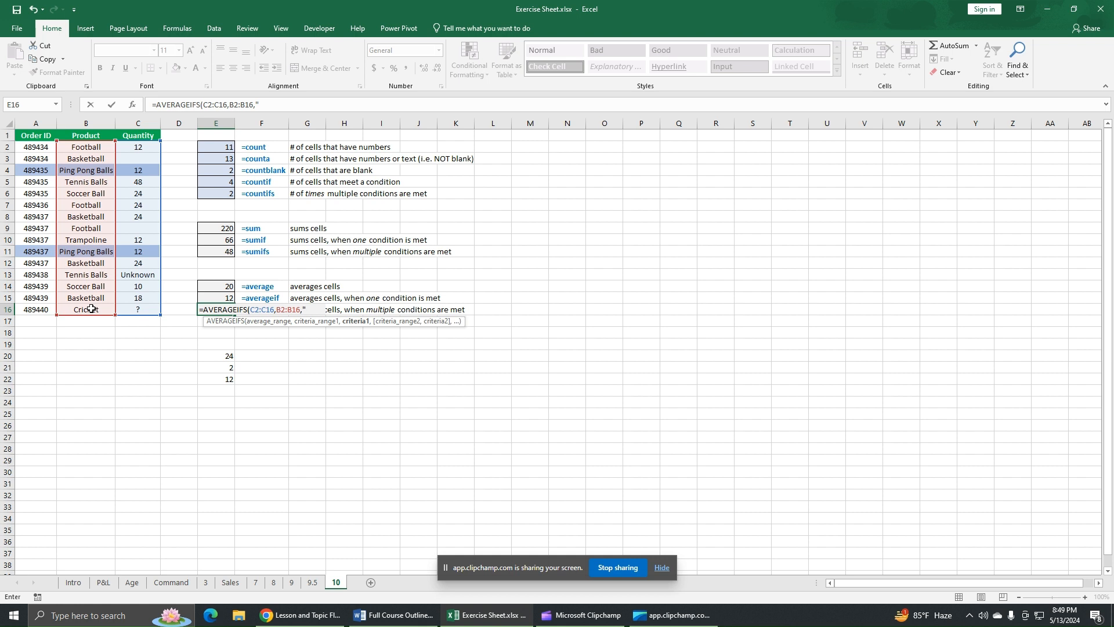
{"action": "type", "text": "\"Ping Pong Balls"}
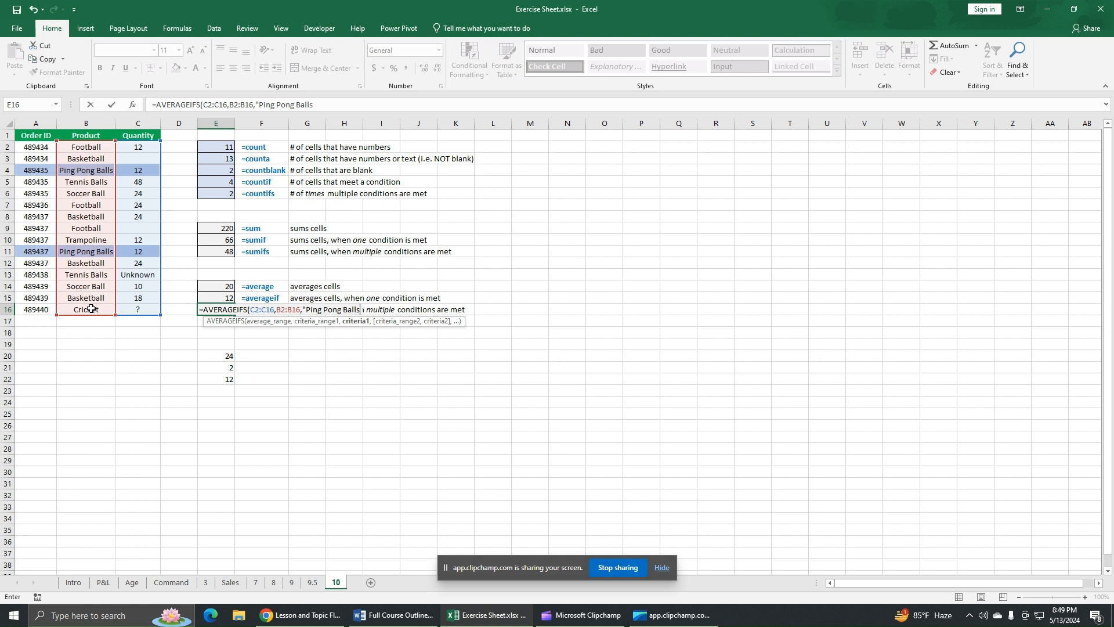
{"action": "type", "text": "\","}
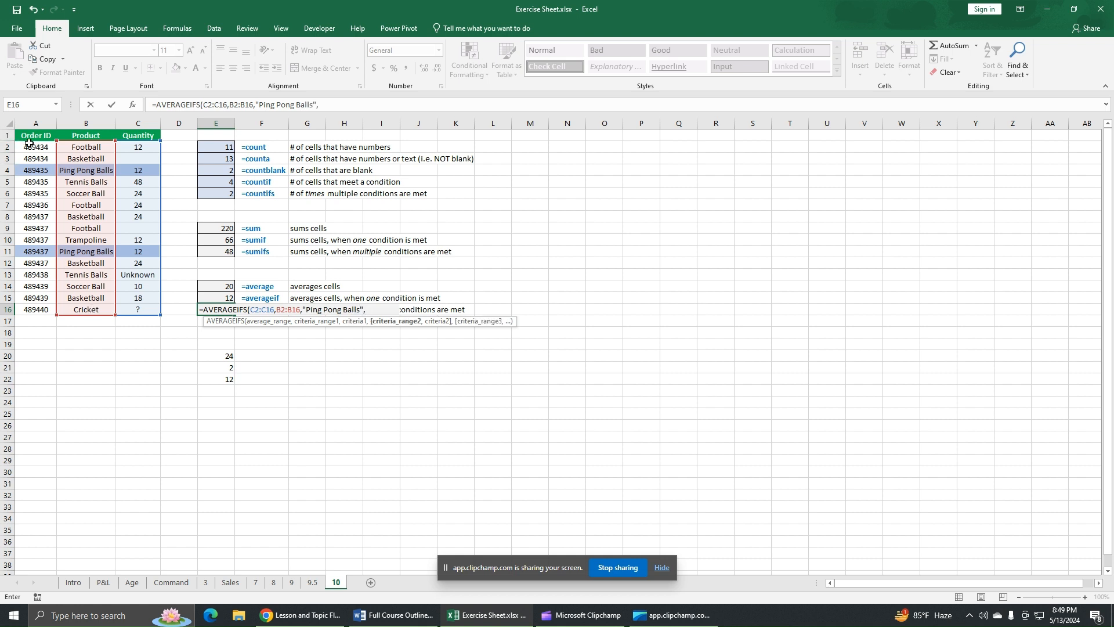
Step: Complete the E16 formula with a second condition matching A2:A16 to the order ID of the first Ping Pong Balls row
{"action": "left_click_drag", "start_coordinate": [37, 148], "coordinate": [38, 307]}
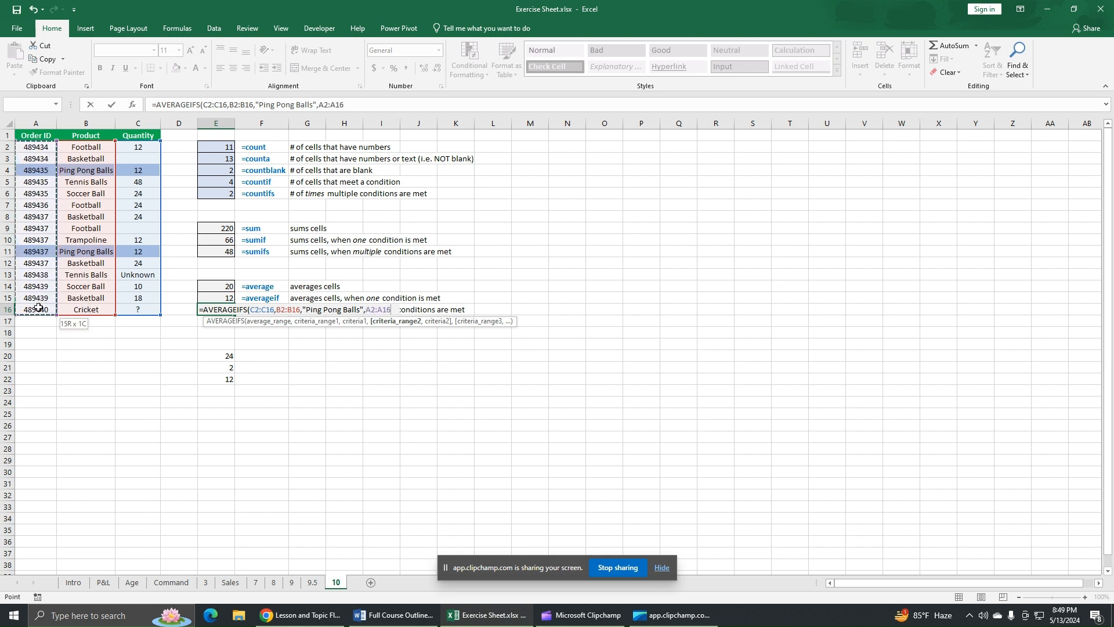
{"action": "type", "text": ","}
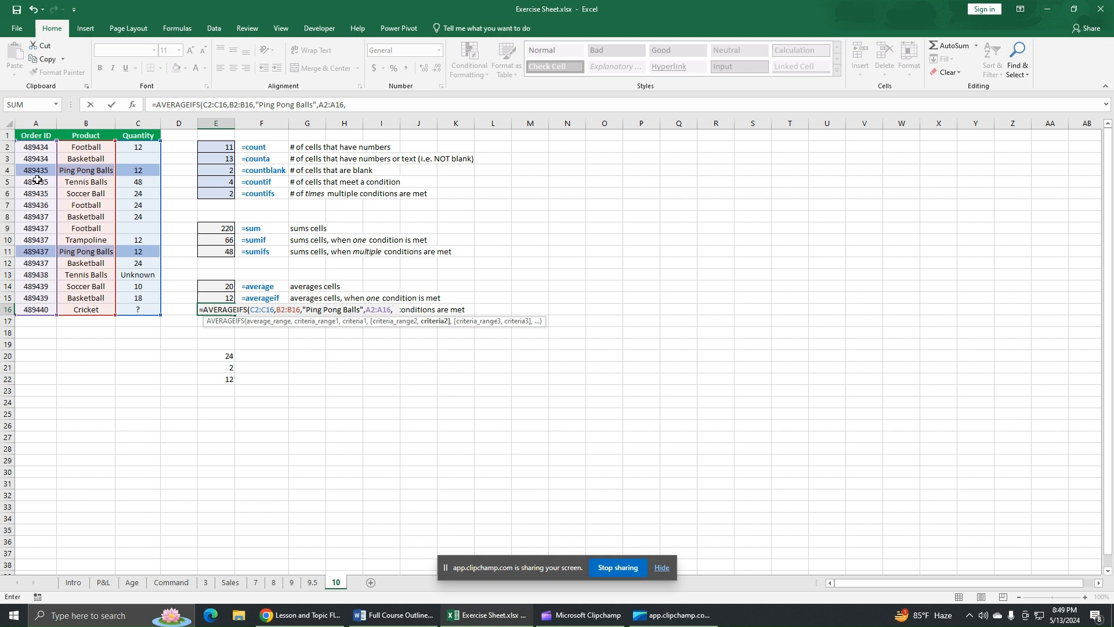
{"action": "type", "text": "48"}
{"action": "type", "text": "9435)"}
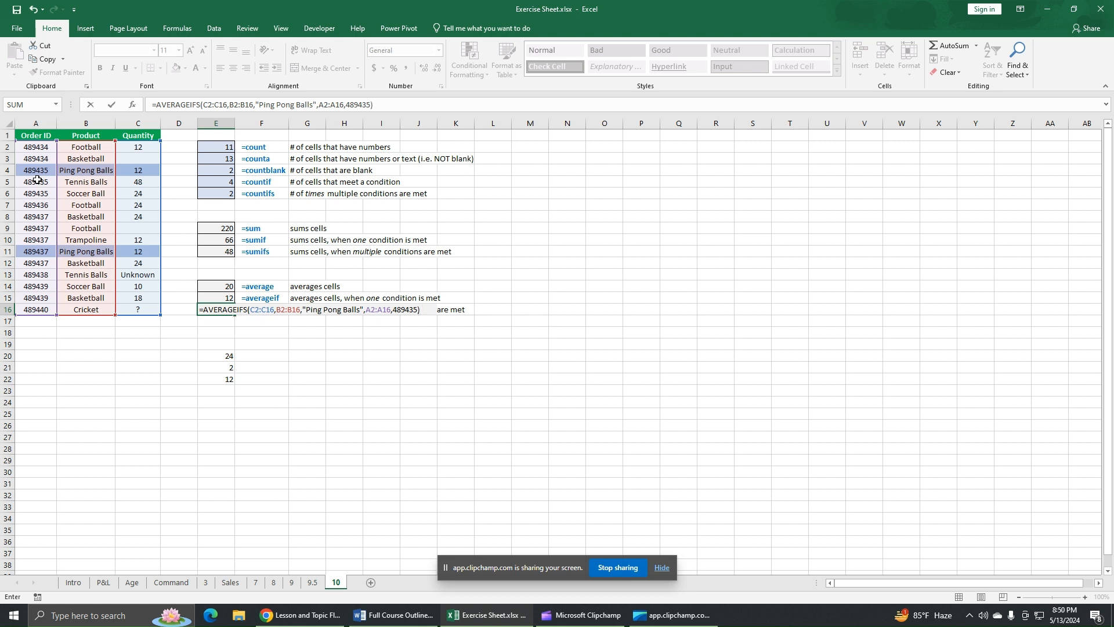
{"action": "key", "text": "Return"}
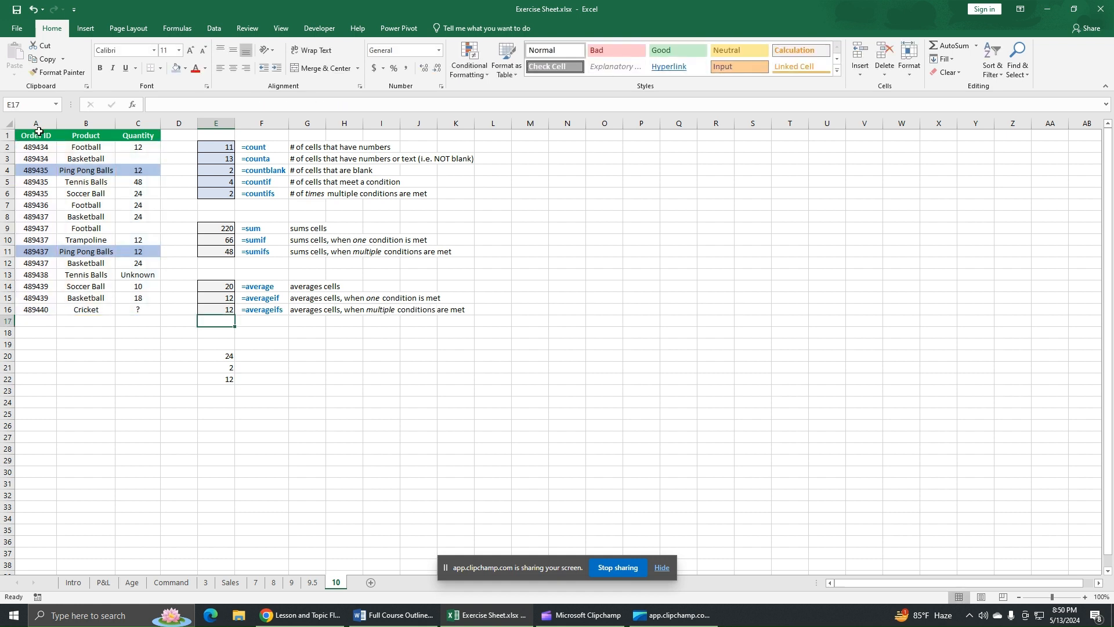
Step: Check the averageifs formula in E16 against row 4 and remove the fill from the non-matching Ping Pong Balls row, A11:C11
{"action": "left_click", "coordinate": [209, 311]}
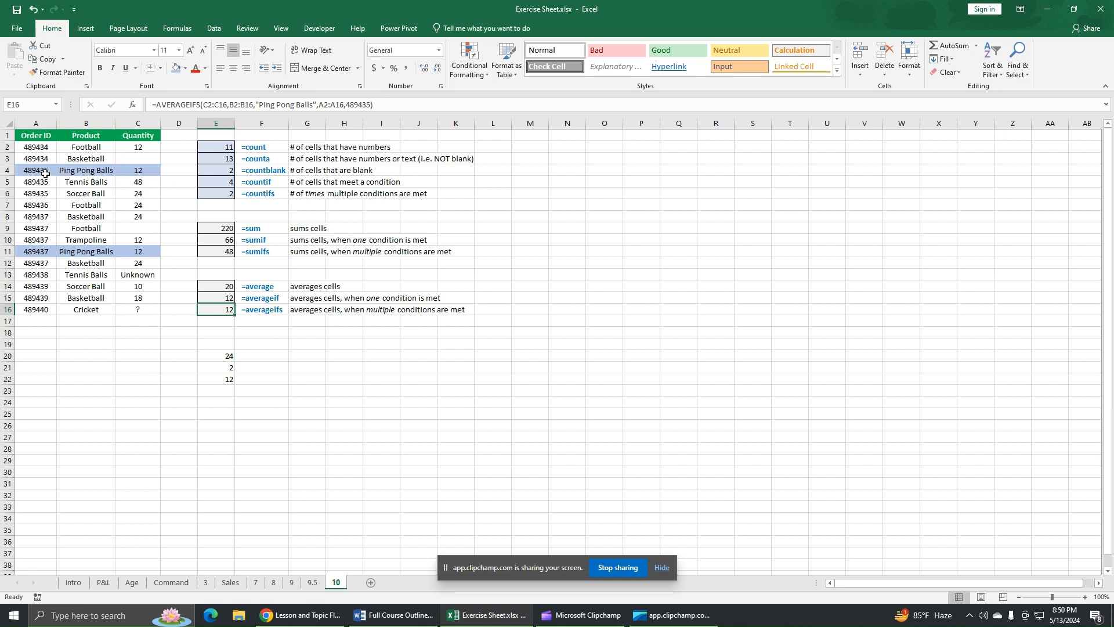
{"action": "left_click_drag", "start_coordinate": [46, 173], "coordinate": [137, 174]}
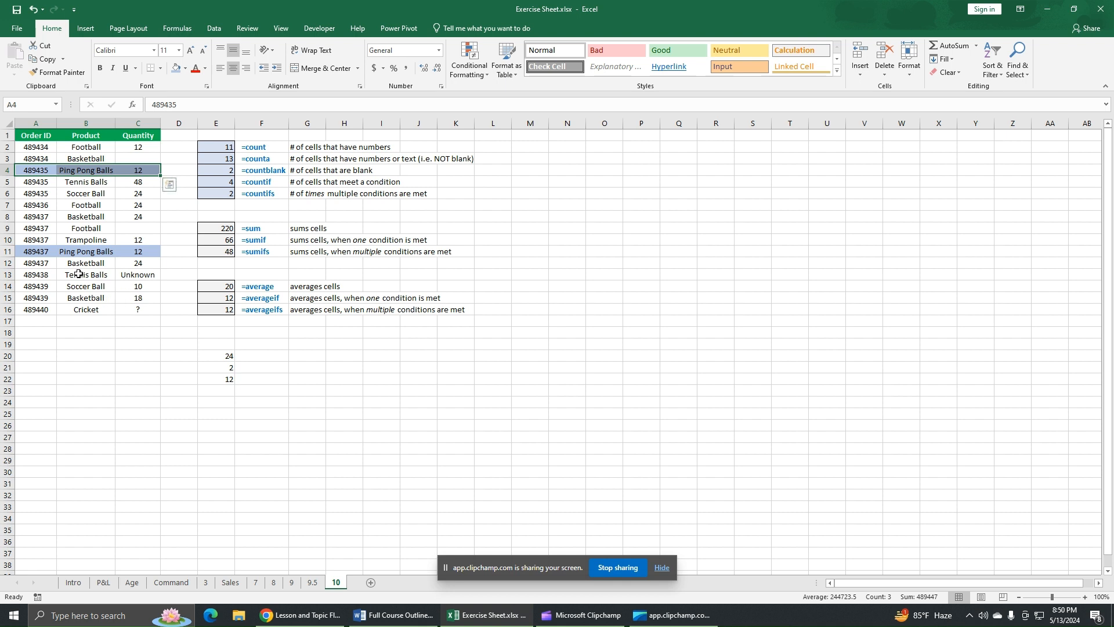
{"action": "left_click_drag", "start_coordinate": [36, 251], "coordinate": [136, 251]}
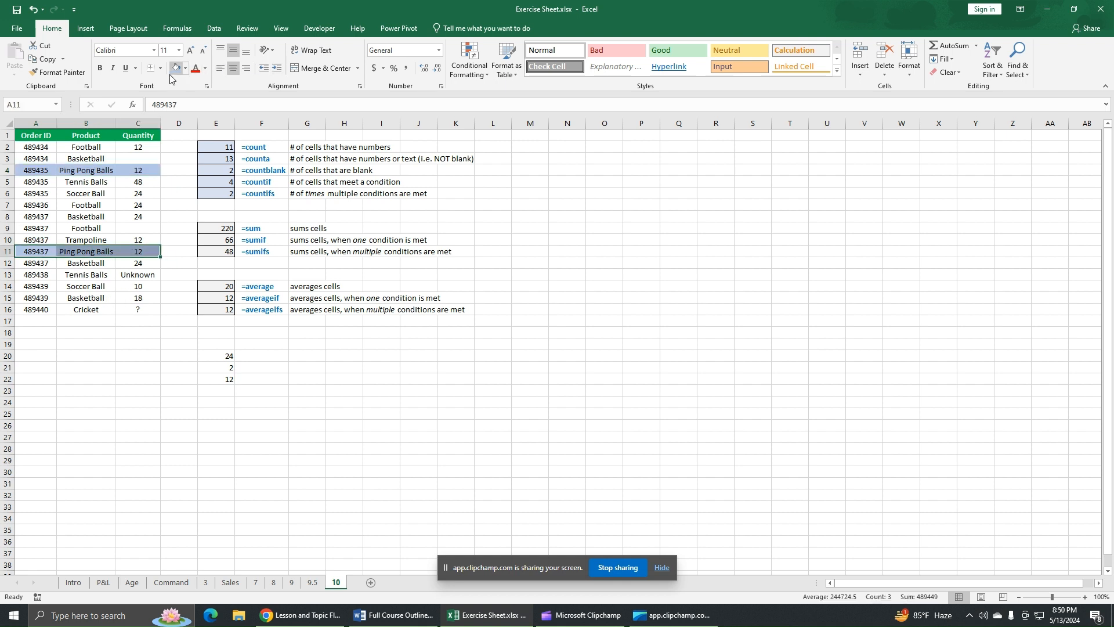
{"action": "left_click", "coordinate": [186, 70]}
{"action": "left_click", "coordinate": [208, 169]}
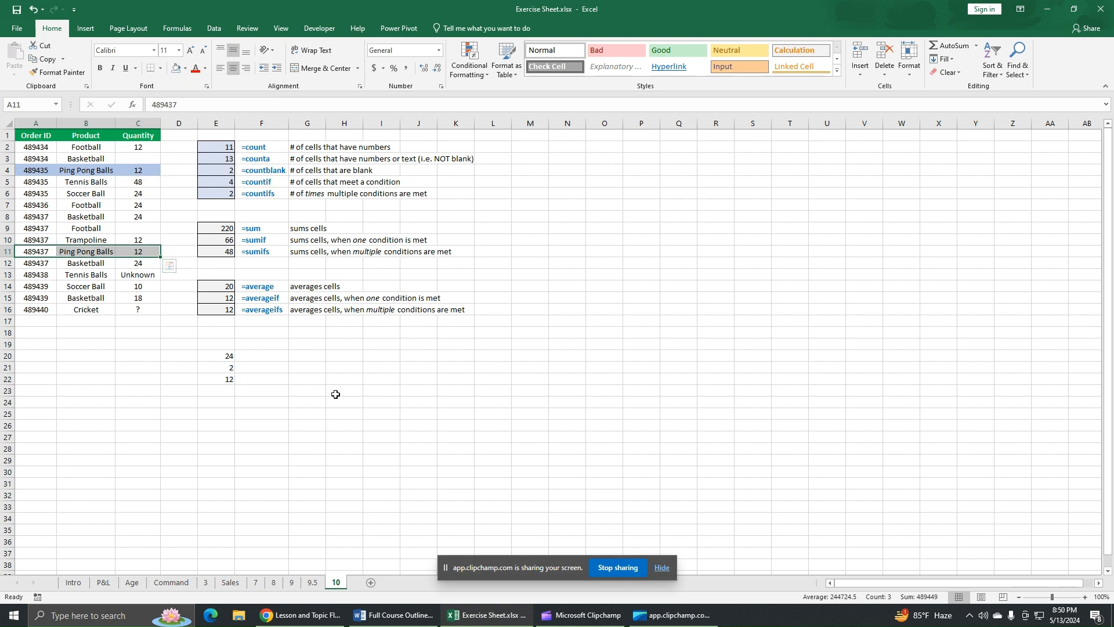
Step: Cross-check the averageifs result by entering 12 in H20, 1 in H21 and the formula =H20/H21 in H22
{"action": "left_click", "coordinate": [341, 356]}
{"action": "type", "text": "12"}
{"action": "key", "text": "Return"}
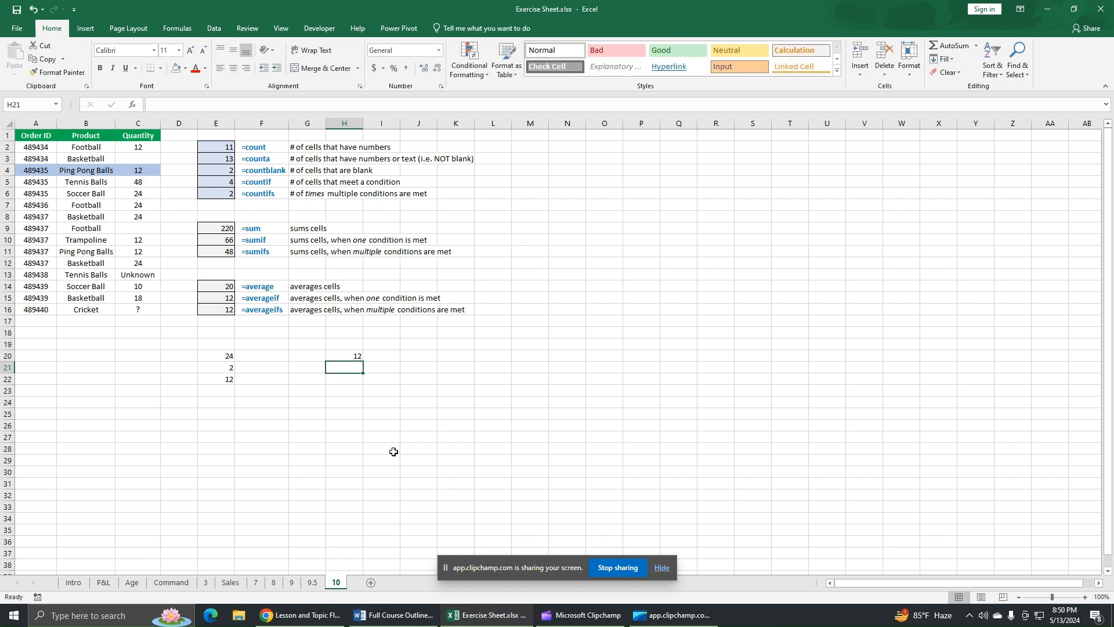
{"action": "type", "text": "1"}
{"action": "key", "text": "Return"}
{"action": "type", "text": "="}
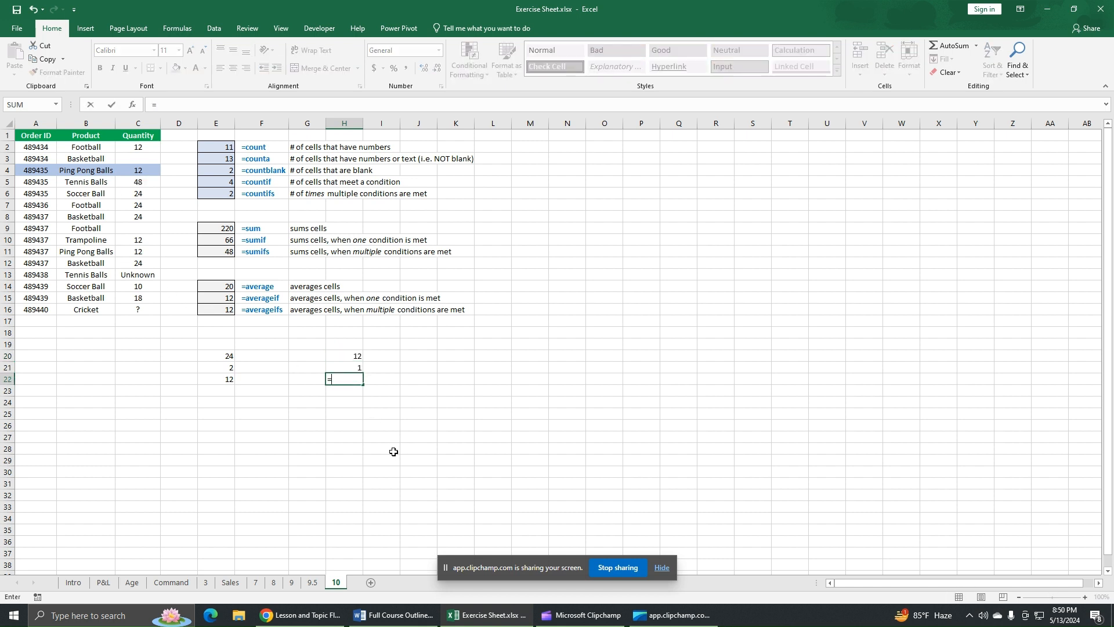
{"action": "left_click", "coordinate": [356, 358]}
{"action": "type", "text": "/"}
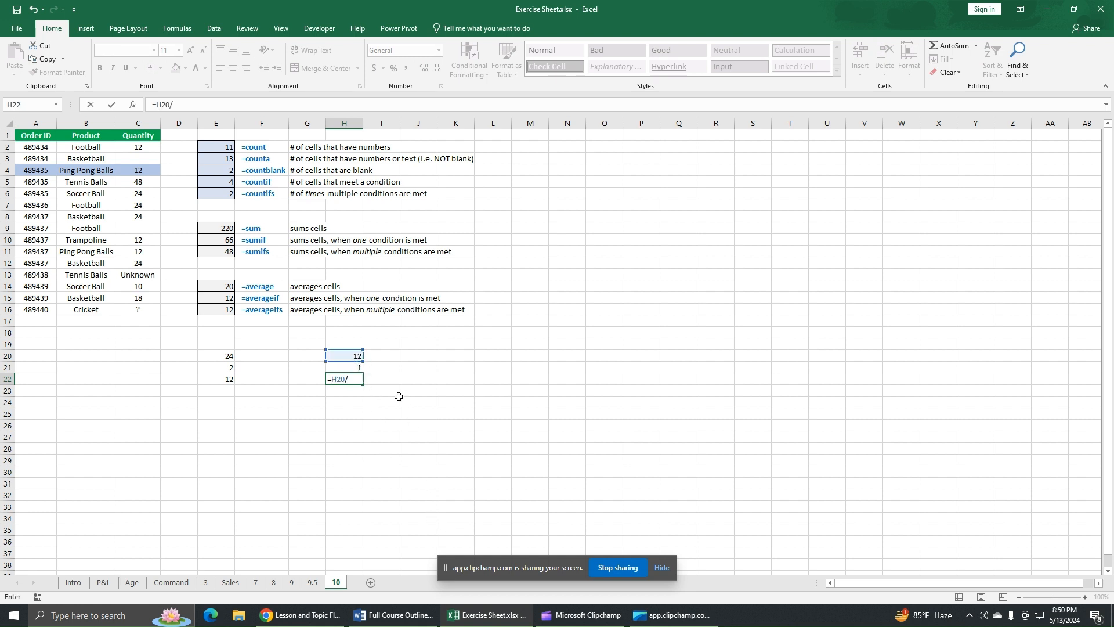
{"action": "left_click", "coordinate": [359, 369]}
{"action": "key", "text": "Return"}
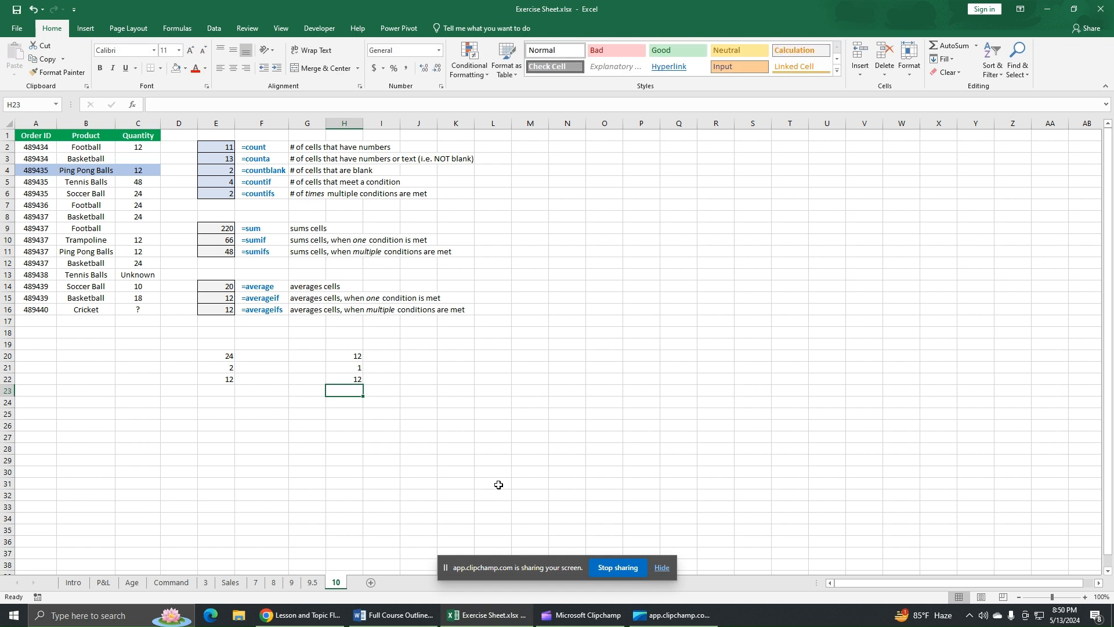